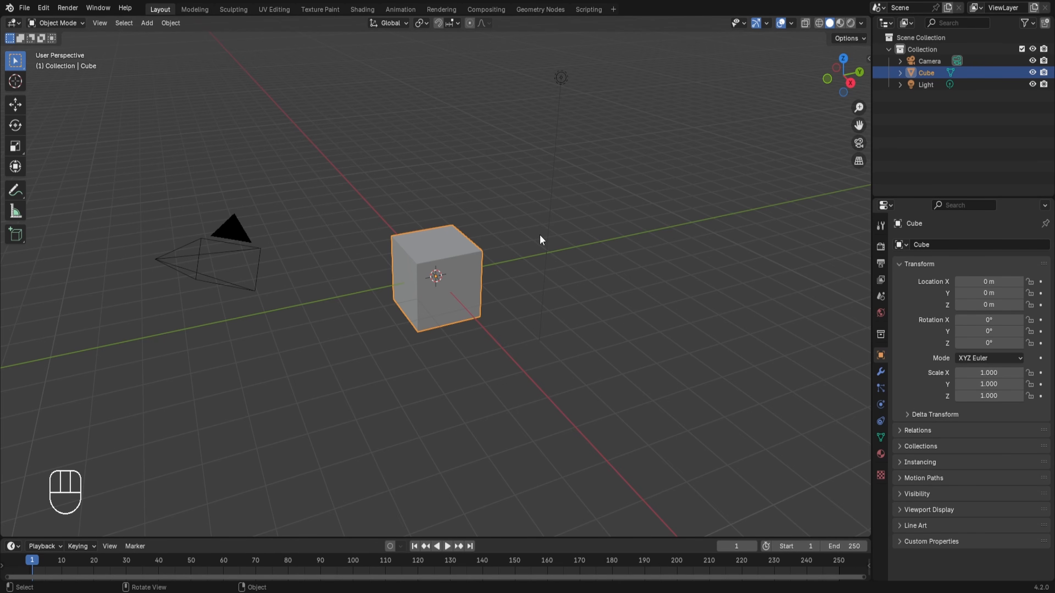
Add a monkey mesh and move it about 4.34 m along the X axis, beside the cube.
key("shift+a")
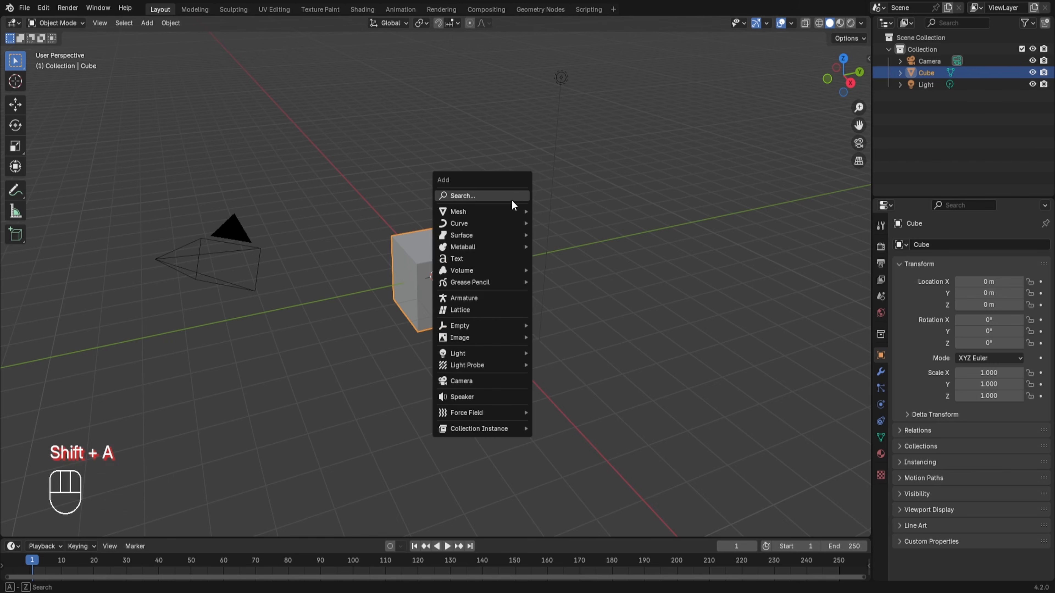
mouse_move(480, 210)
left_click(557, 321)
key("g")
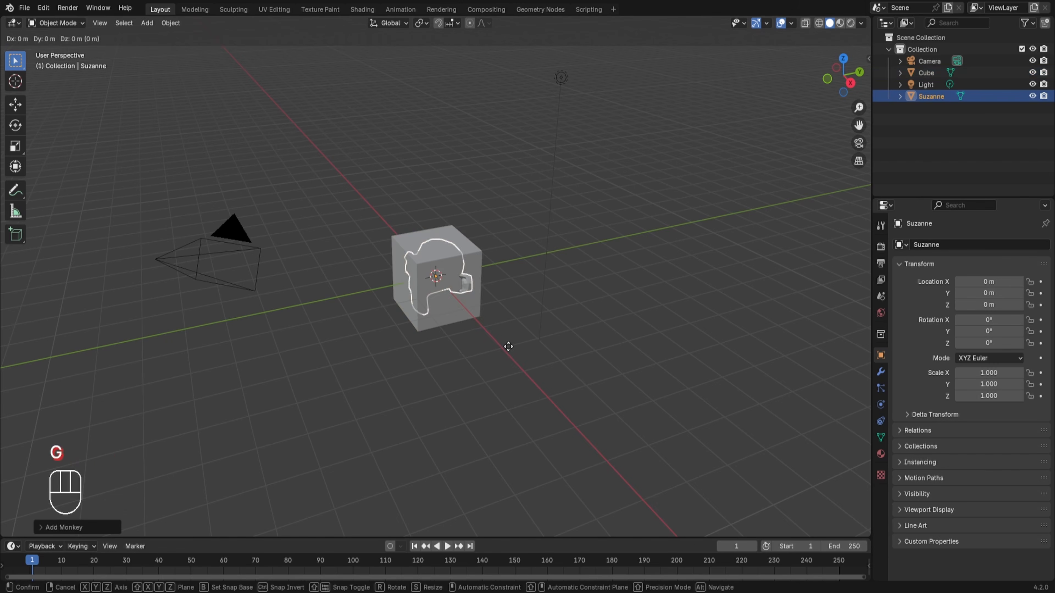
key("x")
left_click(597, 410)
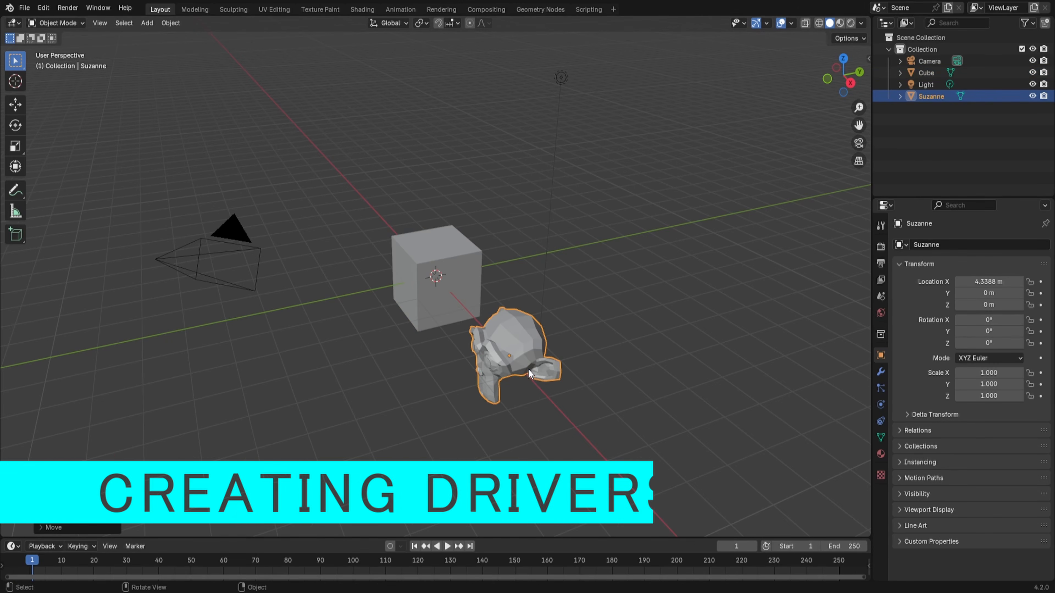
Add a driver to the monkey's Z rotation.
middle_click_drag(529, 369, 617, 345)
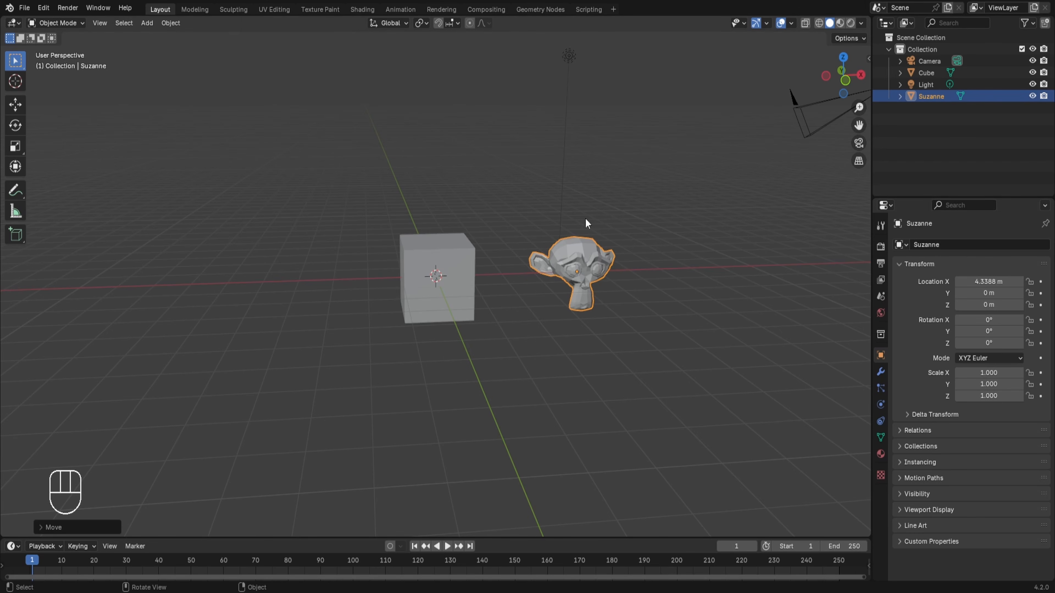
right_click(936, 342)
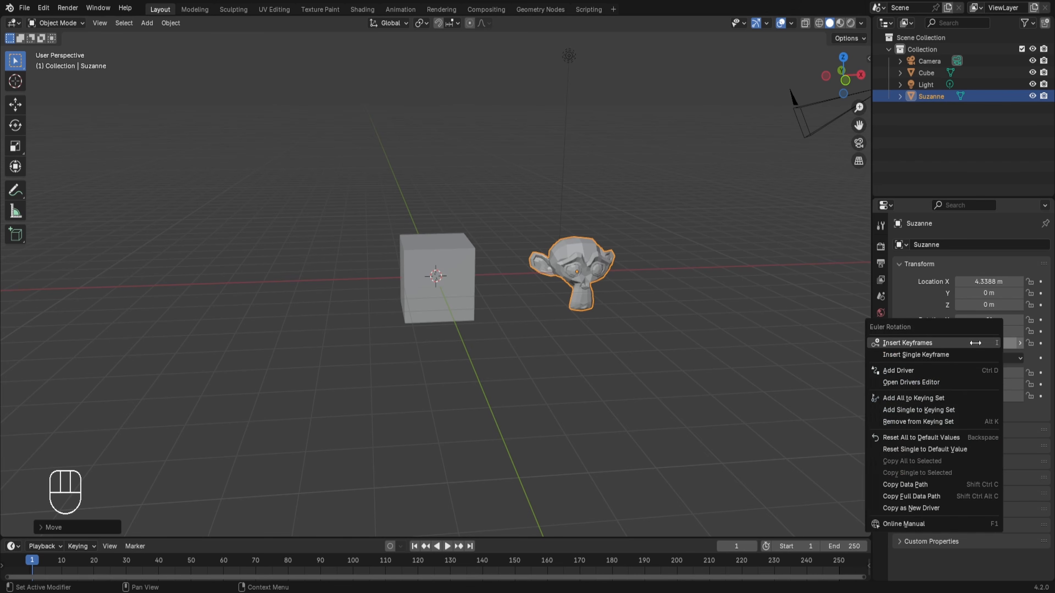
left_click(917, 372)
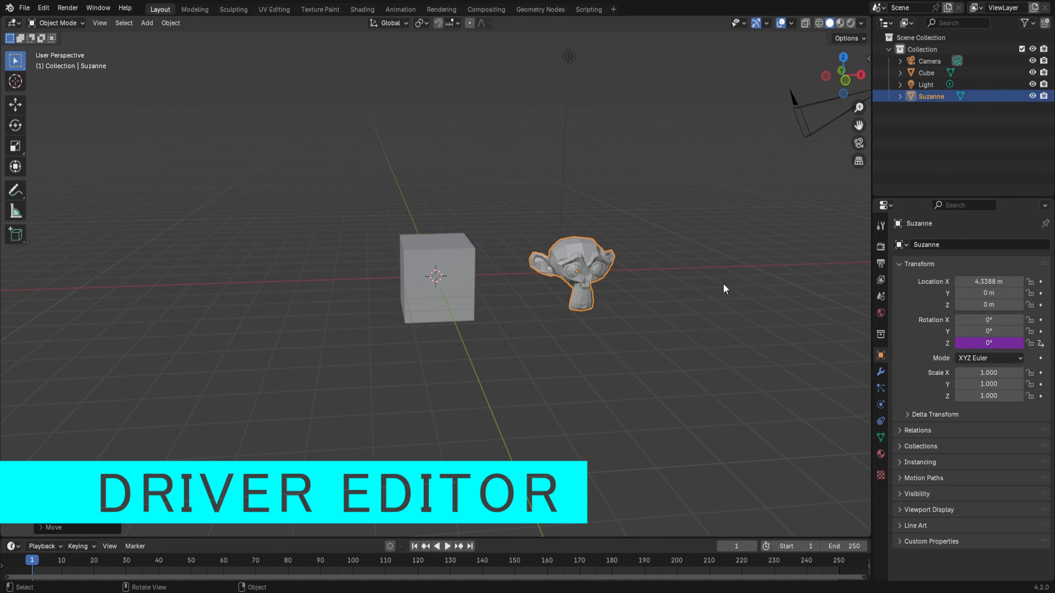
Enlarge the timeline area and change it to the Drivers editor.
left_click(601, 536)
left_click_drag(601, 539, 25, 404)
left_click(12, 411)
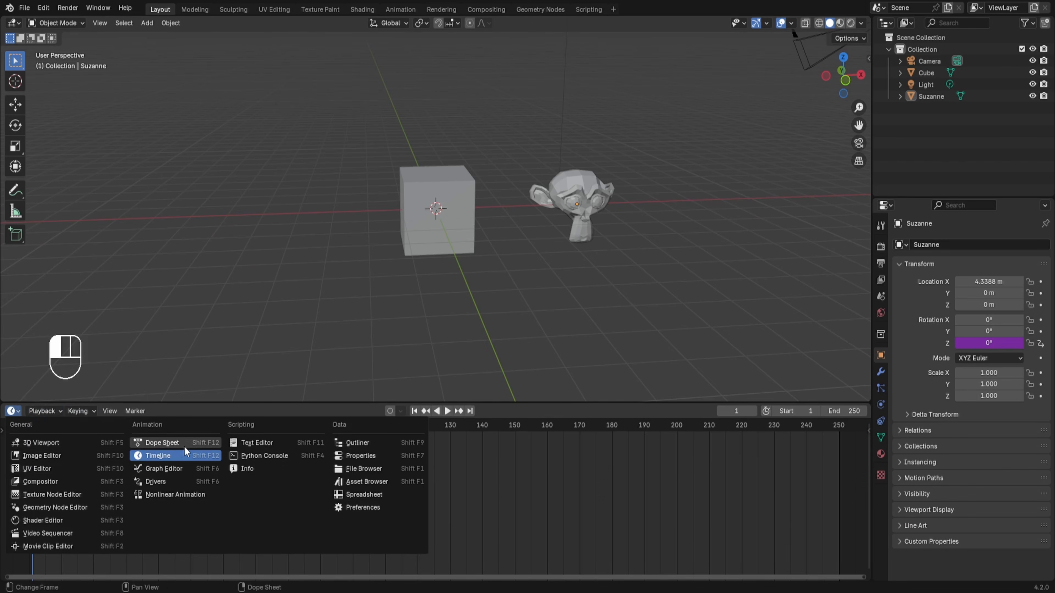
left_click(154, 482)
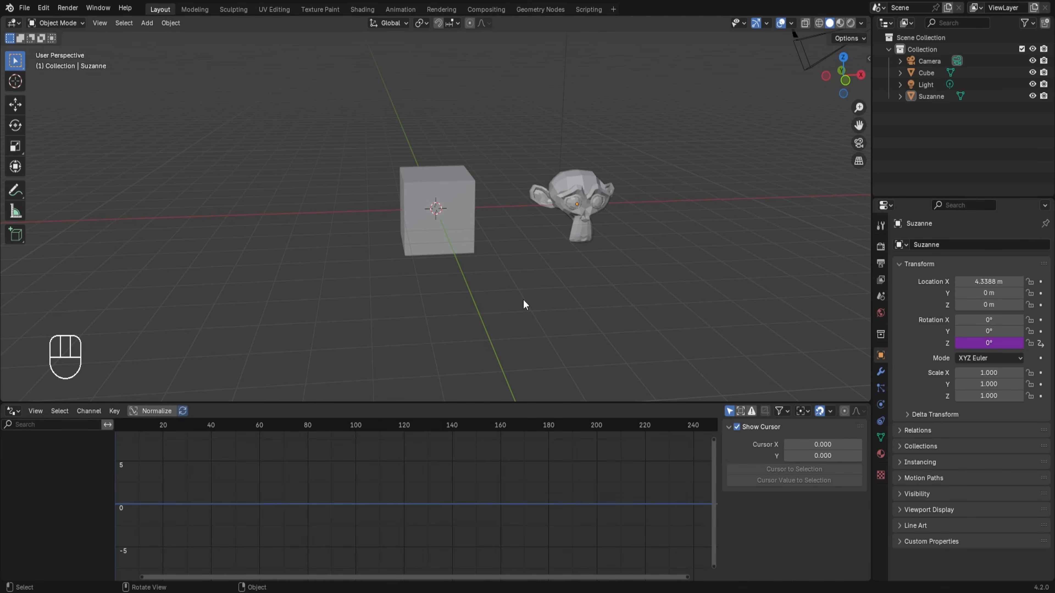
Select the monkey's Z Euler Rotation driver channel and display its driver settings down to the input variable.
left_click(580, 179)
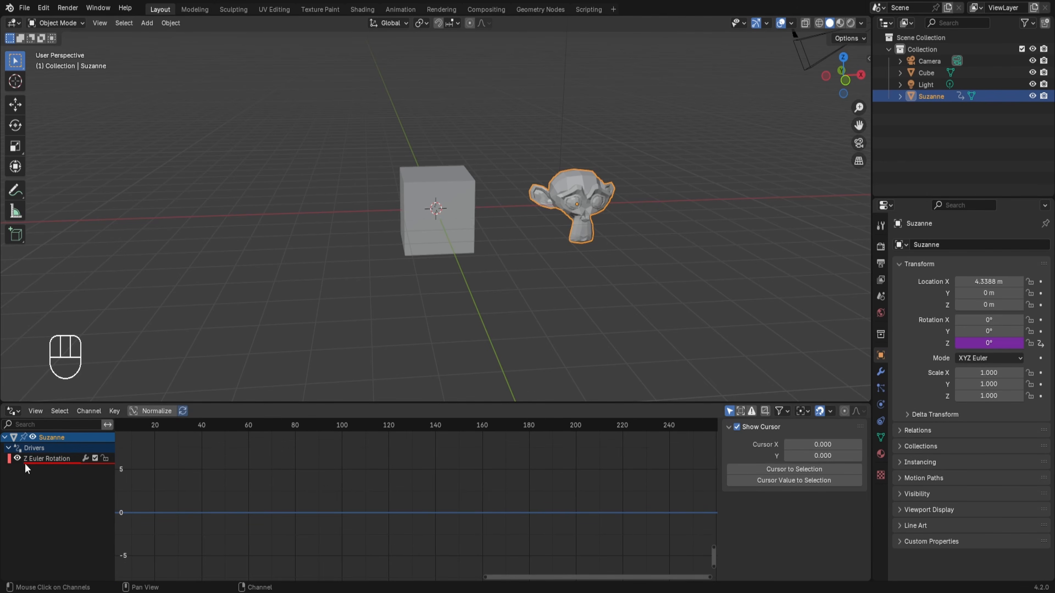
left_click(54, 459)
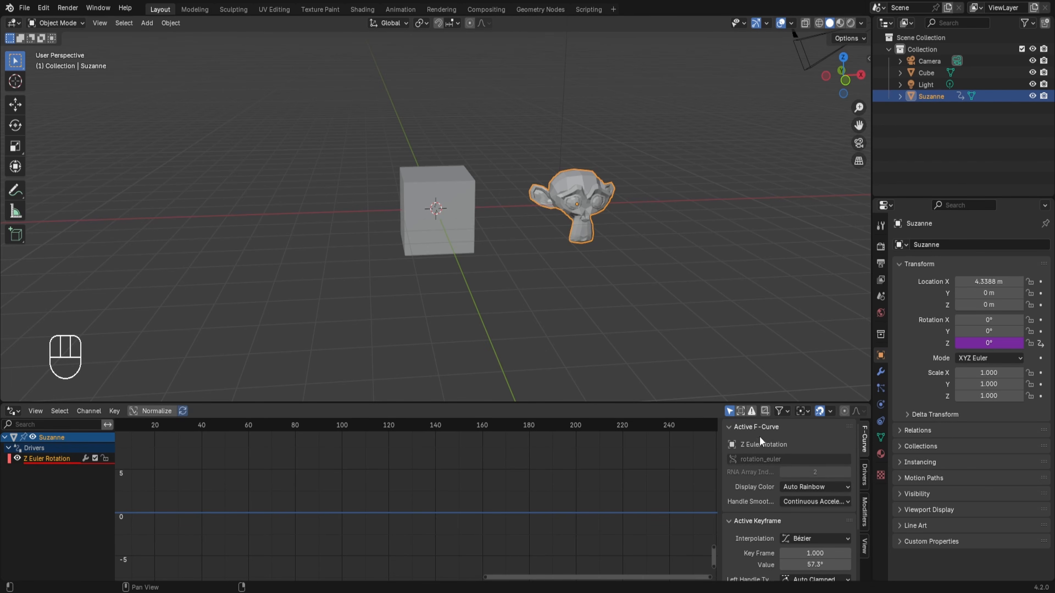
left_click(865, 474)
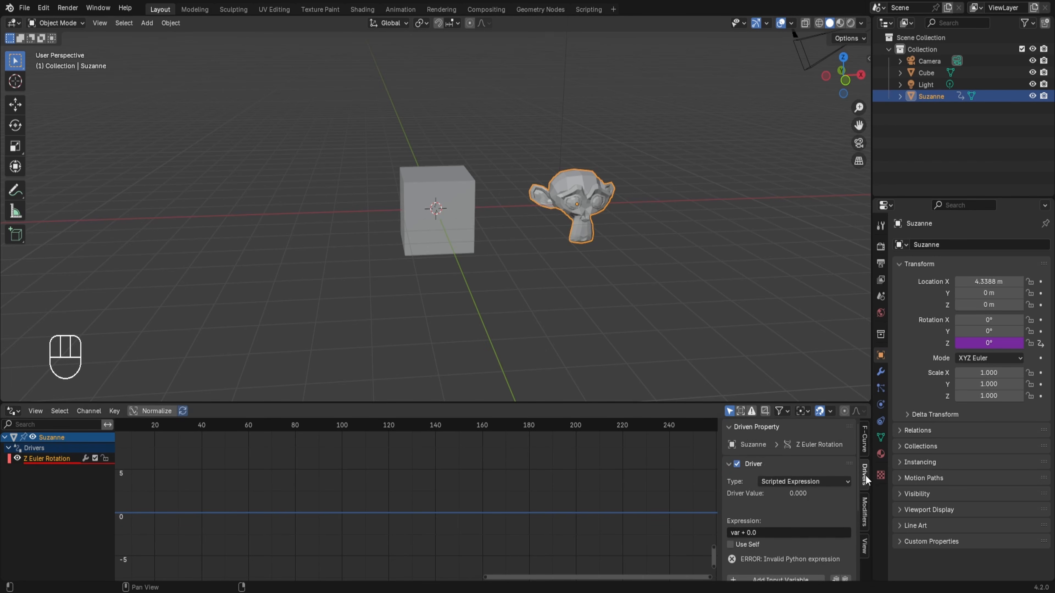
scroll(785, 478, "down", 4)
scroll(782, 465, "down", 4)
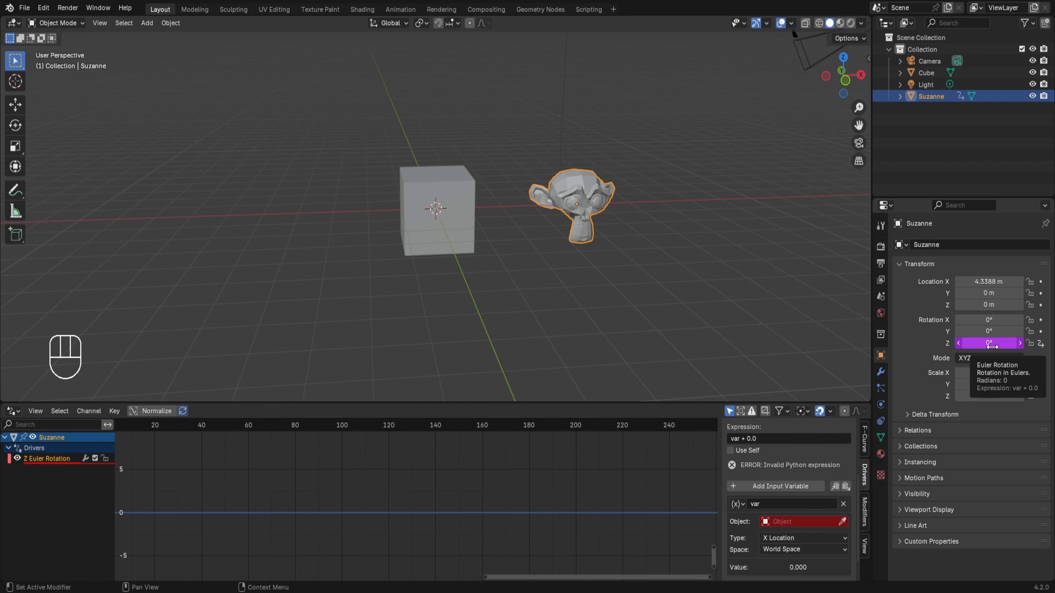
View the Edit Driver popup for the monkey's Z rotation.
right_click(989, 342)
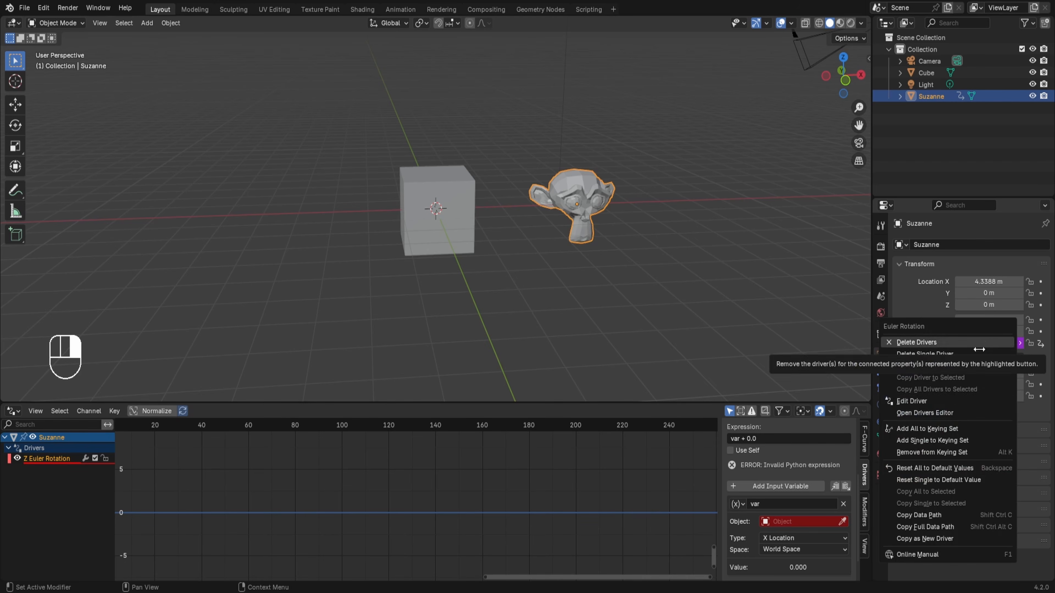
left_click(951, 401)
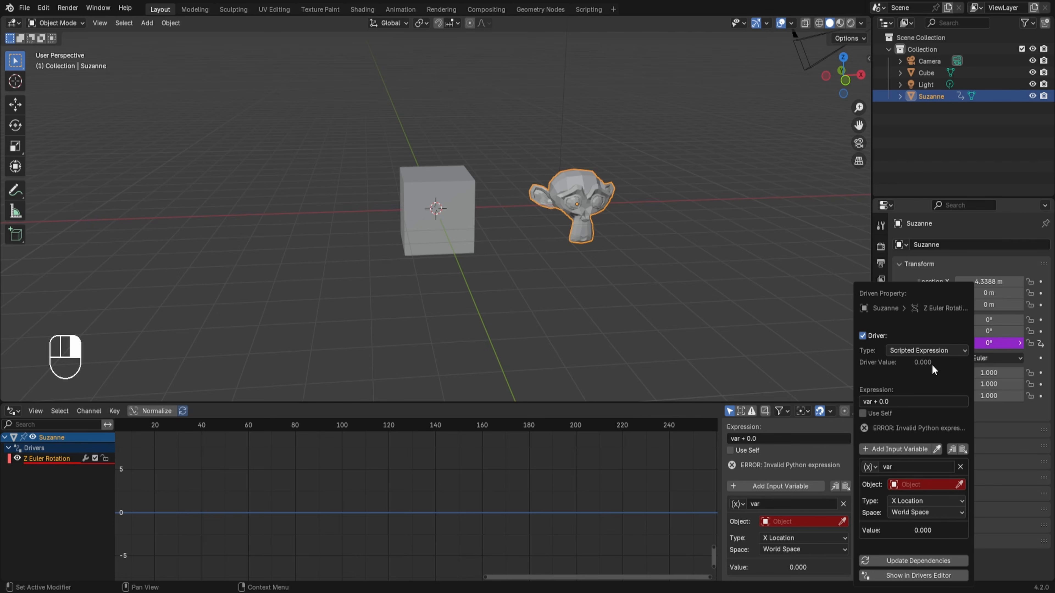
Set the driver variable's target object to Cube, keeping X Location as the transform type.
scroll(833, 541, "down", 2)
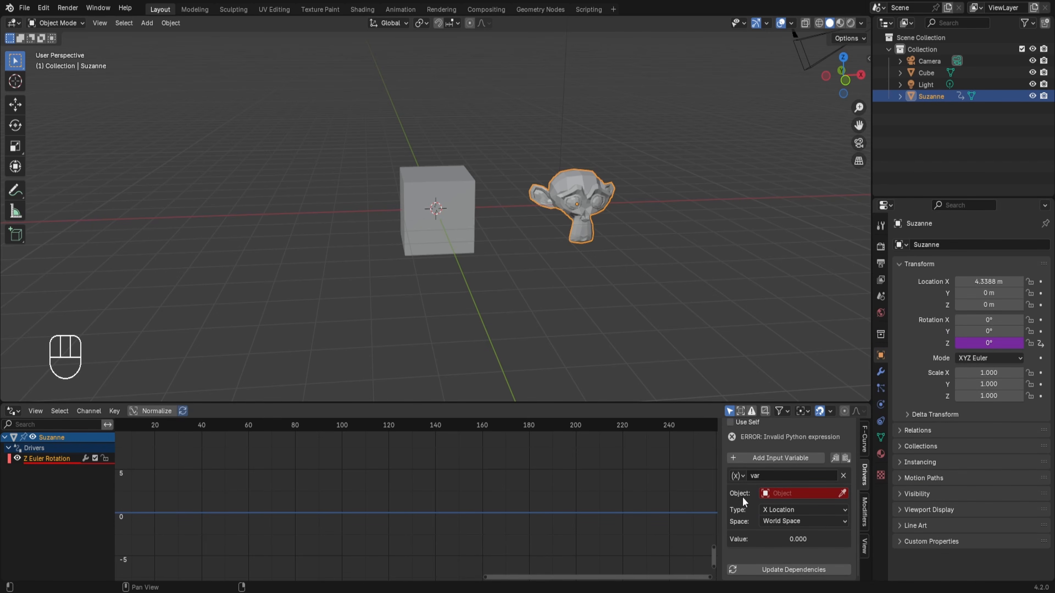
left_click(792, 497)
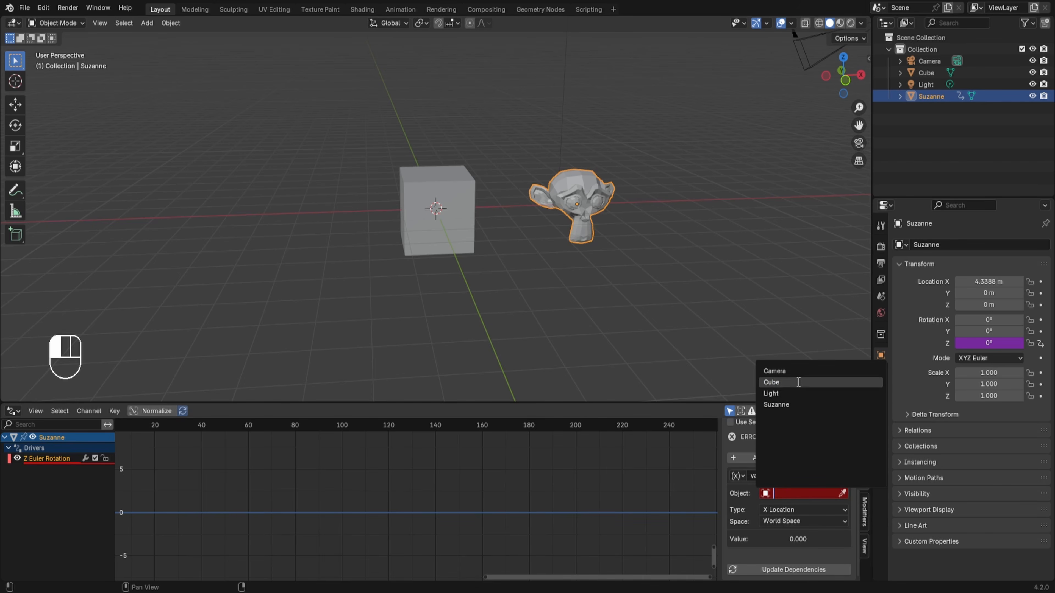
left_click(789, 382)
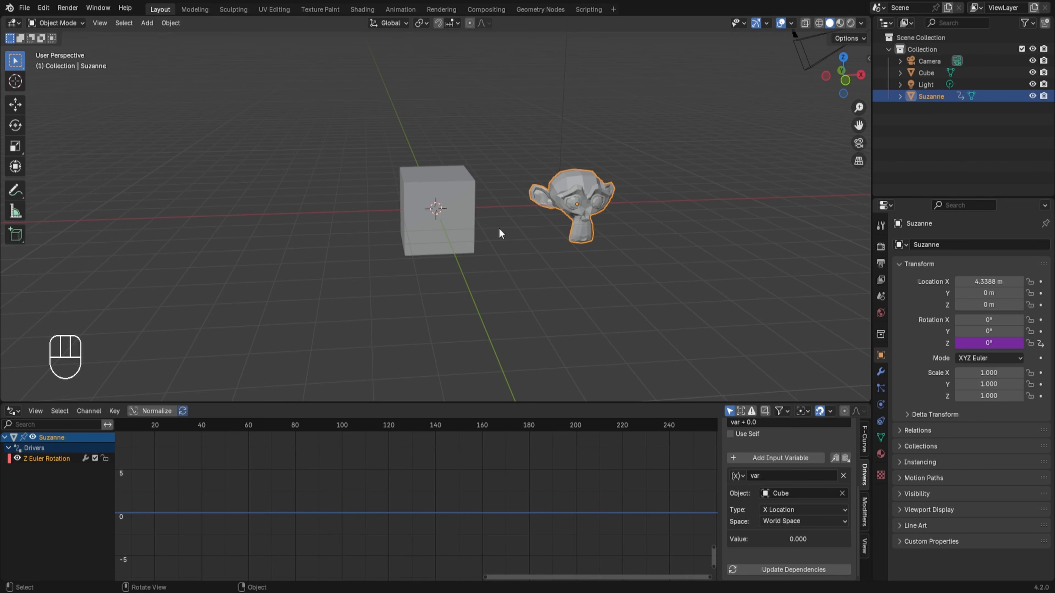
left_click(778, 511)
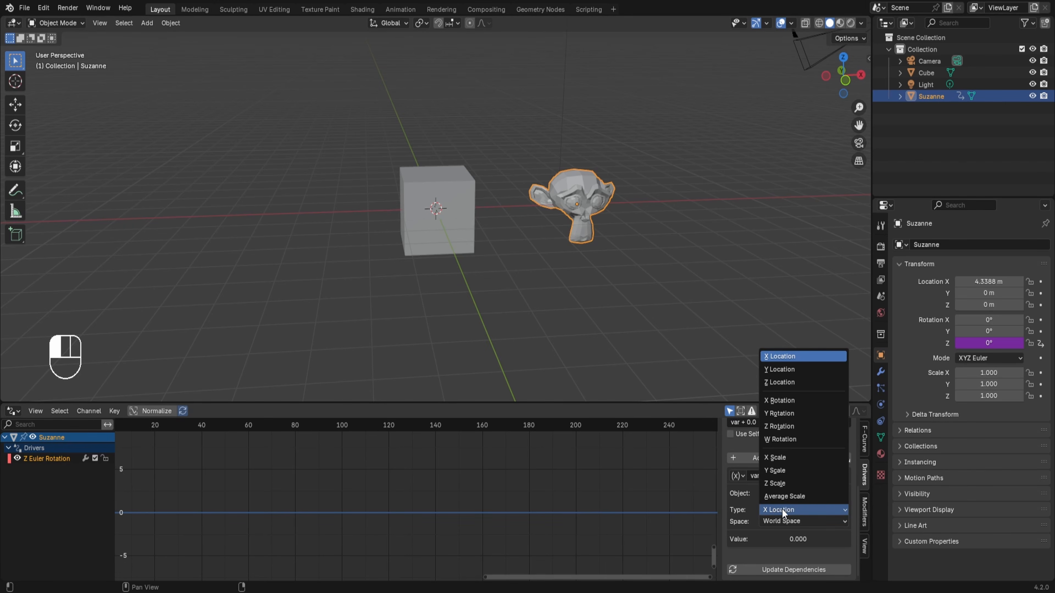
Test the driver by moving the cube about 8.1 m along the X axis, and cancel the move.
left_click(447, 202)
key("g")
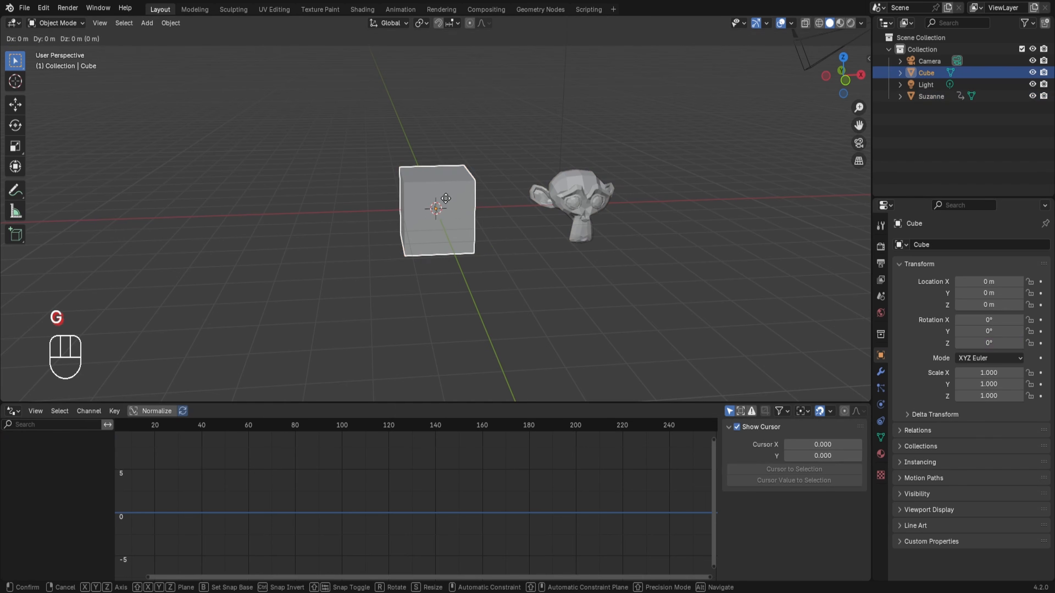
key("x")
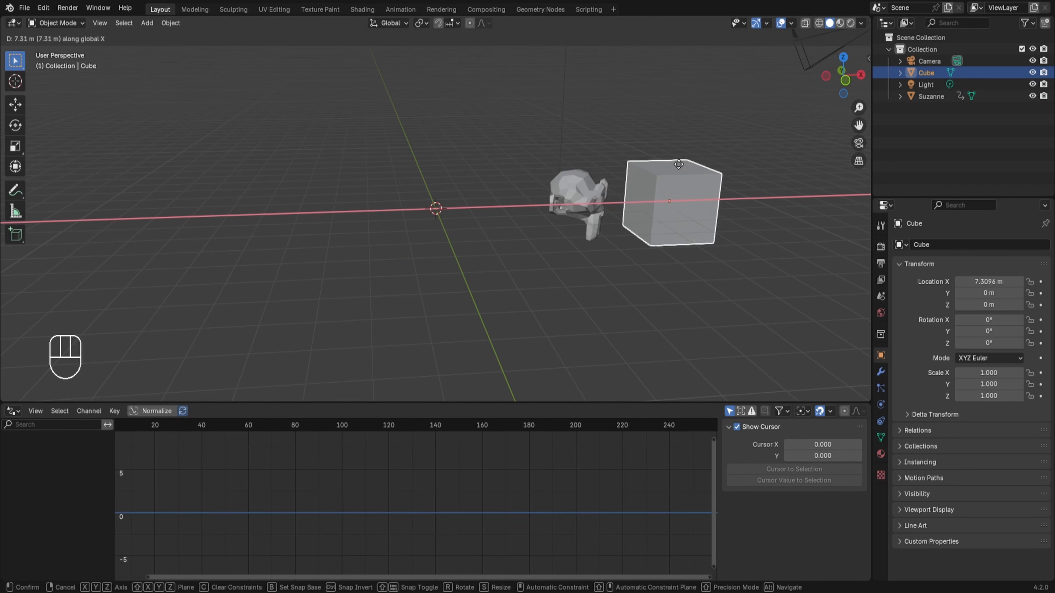
right_click(703, 151)
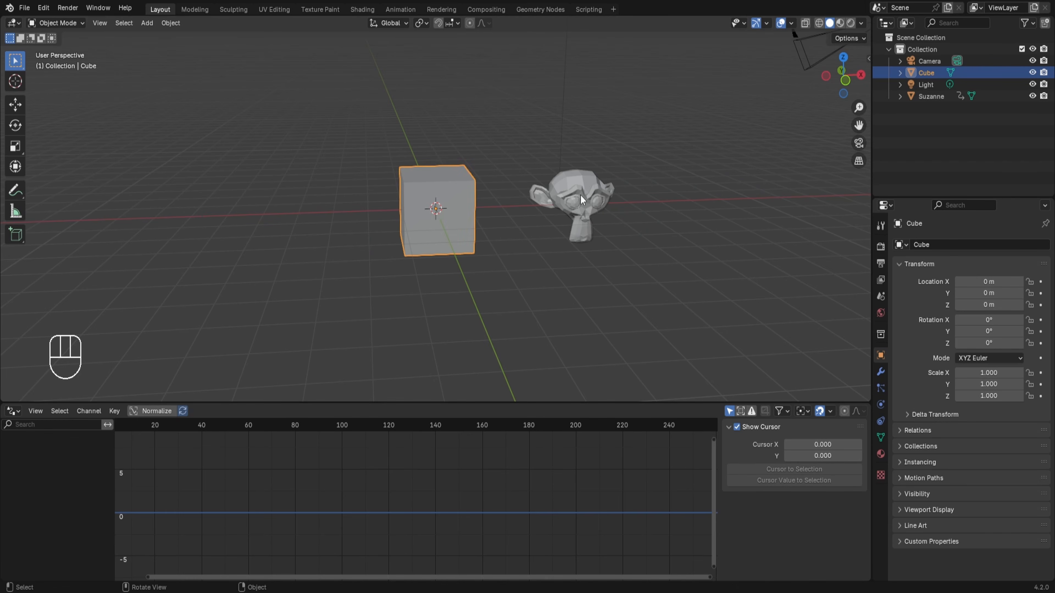
Reselect the monkey, frame the entire Z Euler Rotation driver curve and examine it alongside the driver settings.
left_click(586, 219)
scroll(772, 484, "down", 5)
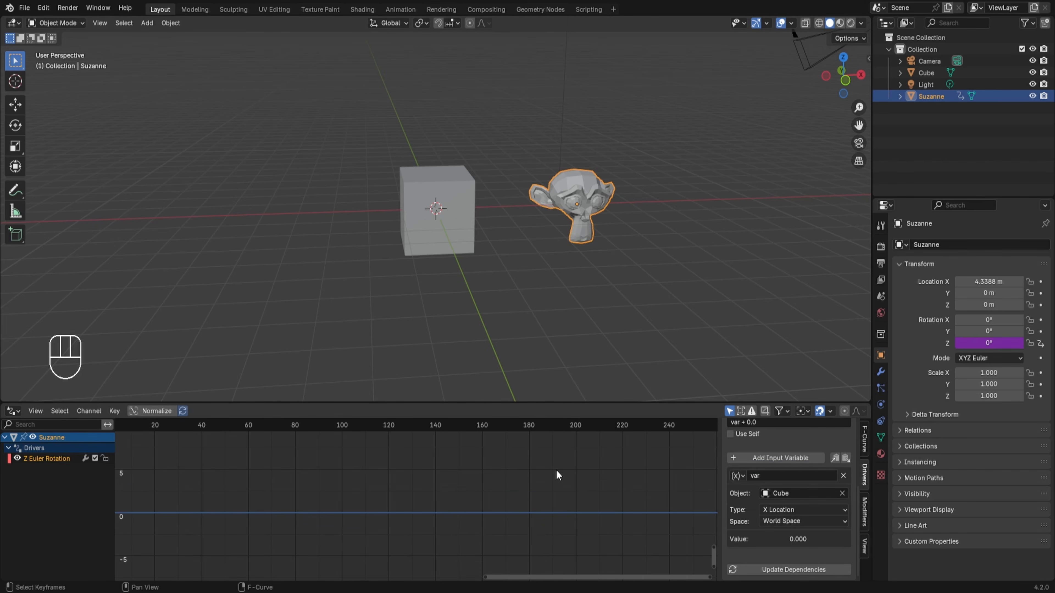
key("Home")
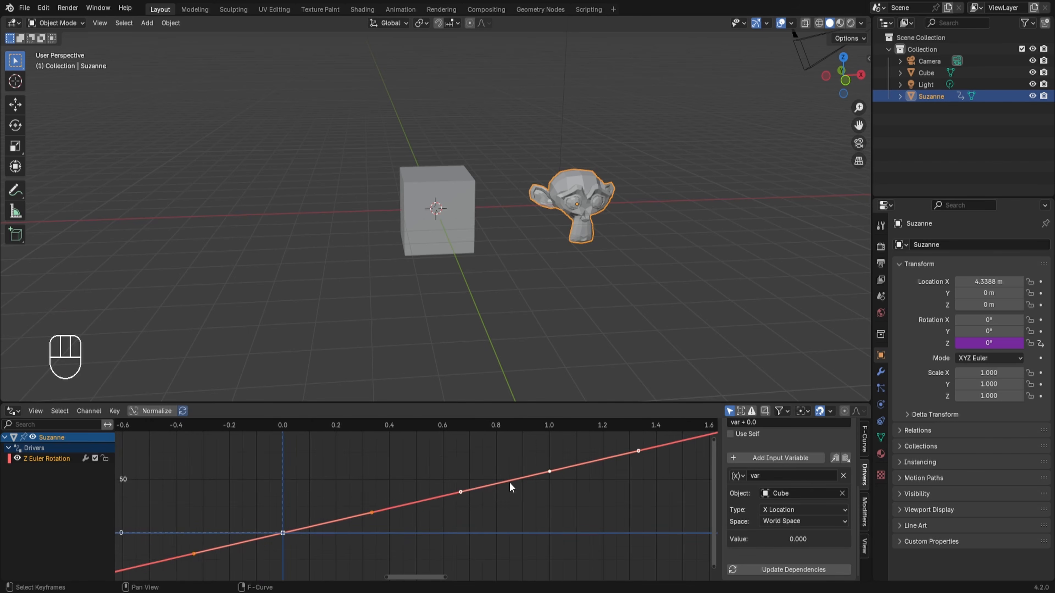
scroll(511, 487, "down", 1)
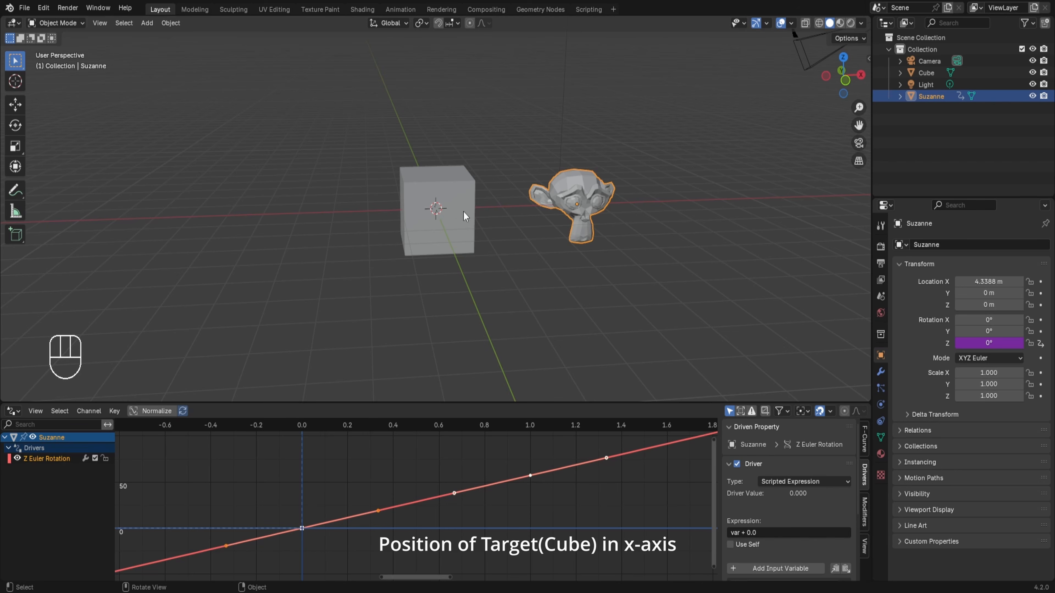
scroll(408, 471, "down", 1)
scroll(322, 480, "down", 1)
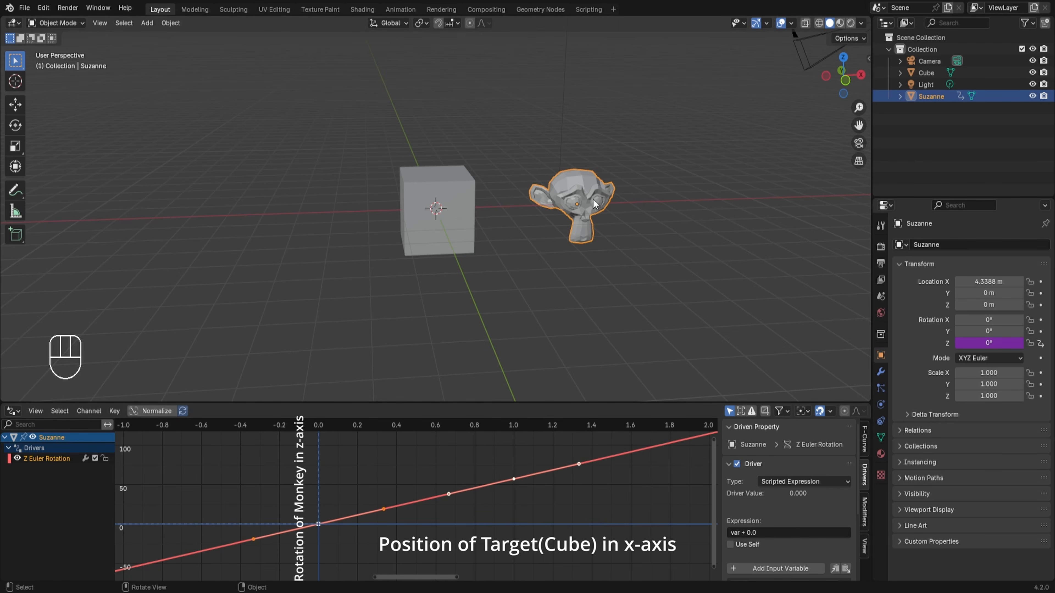
scroll(837, 510, "down", 4)
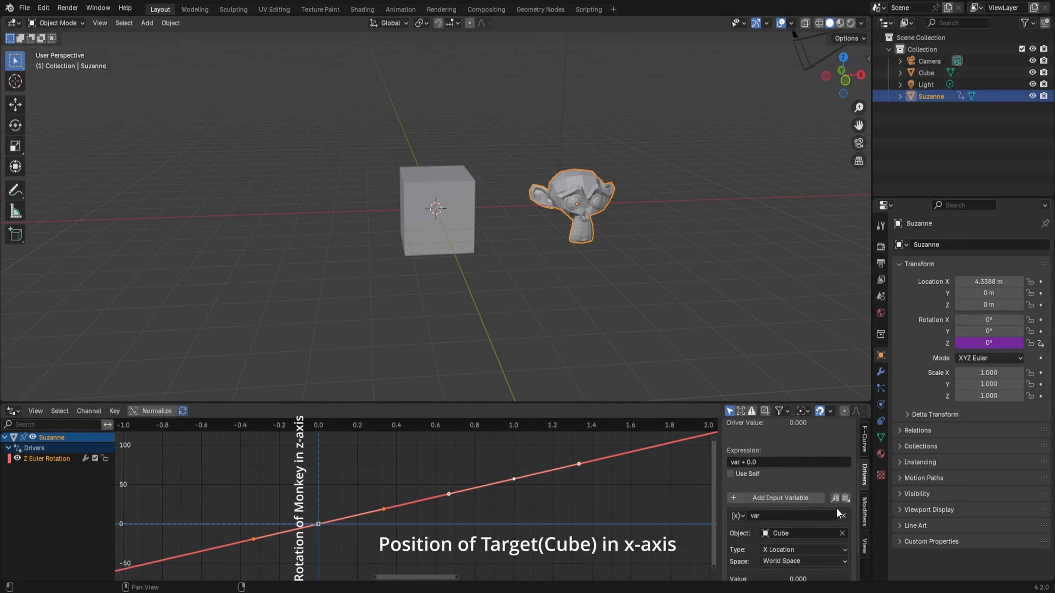
scroll(836, 509, "up", 4)
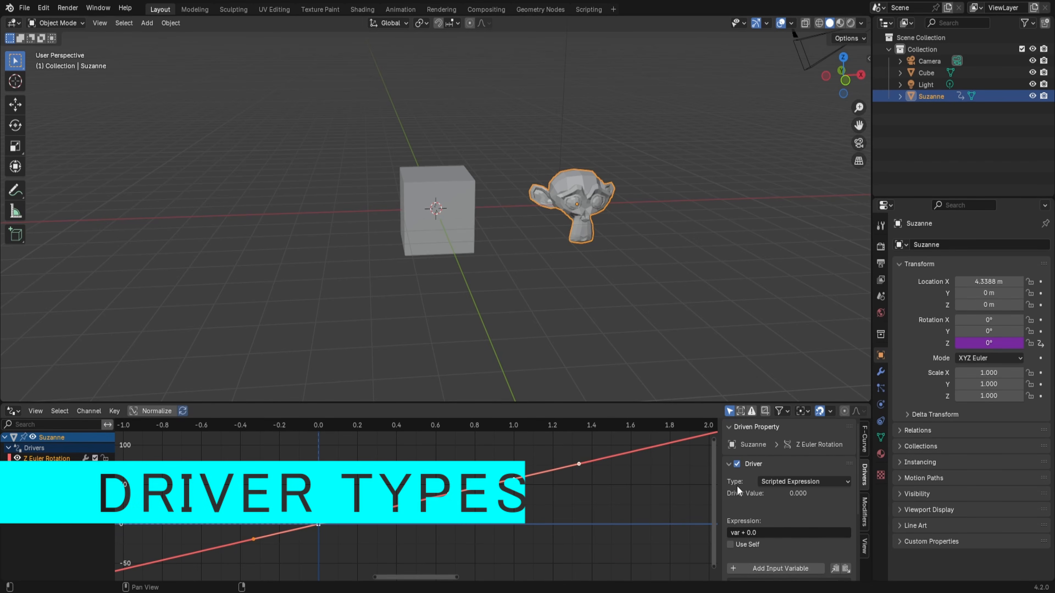
Keep the driver type as Scripted Expression and set its expression to var + 10.
left_click(795, 483)
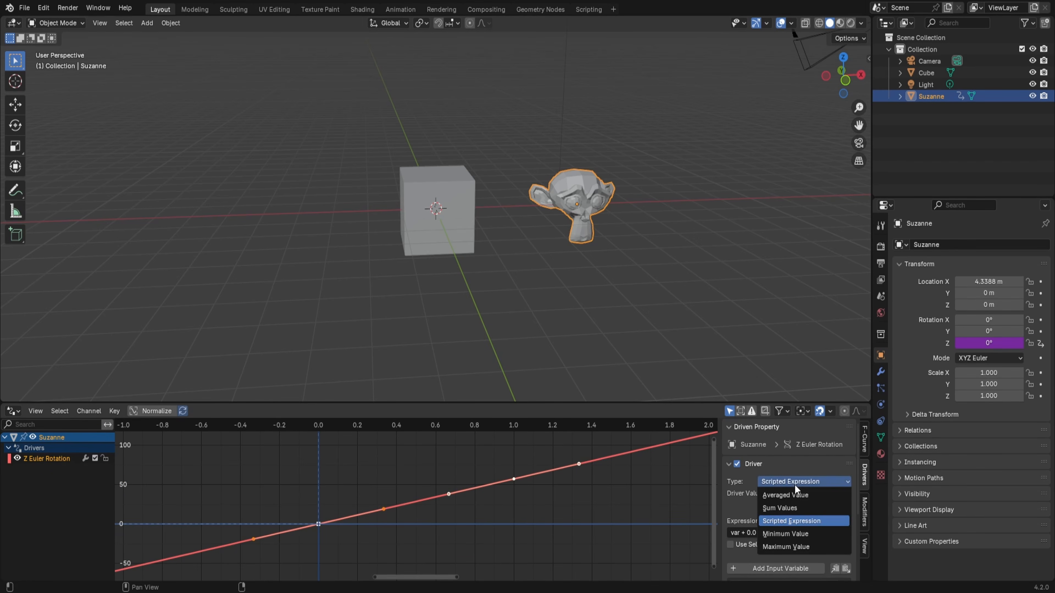
left_click(792, 522)
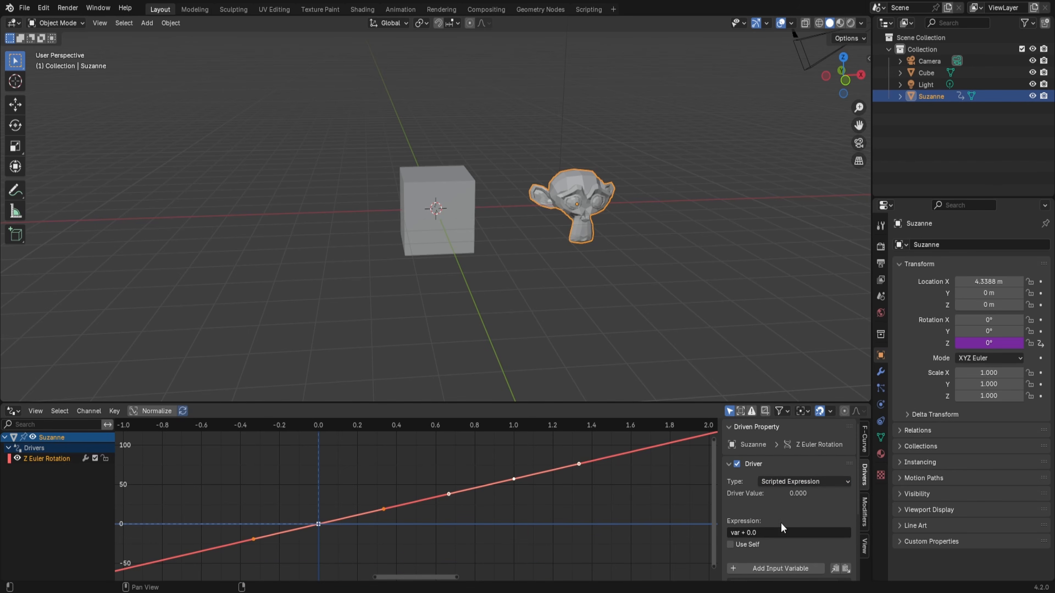
scroll(746, 534, "down", 2)
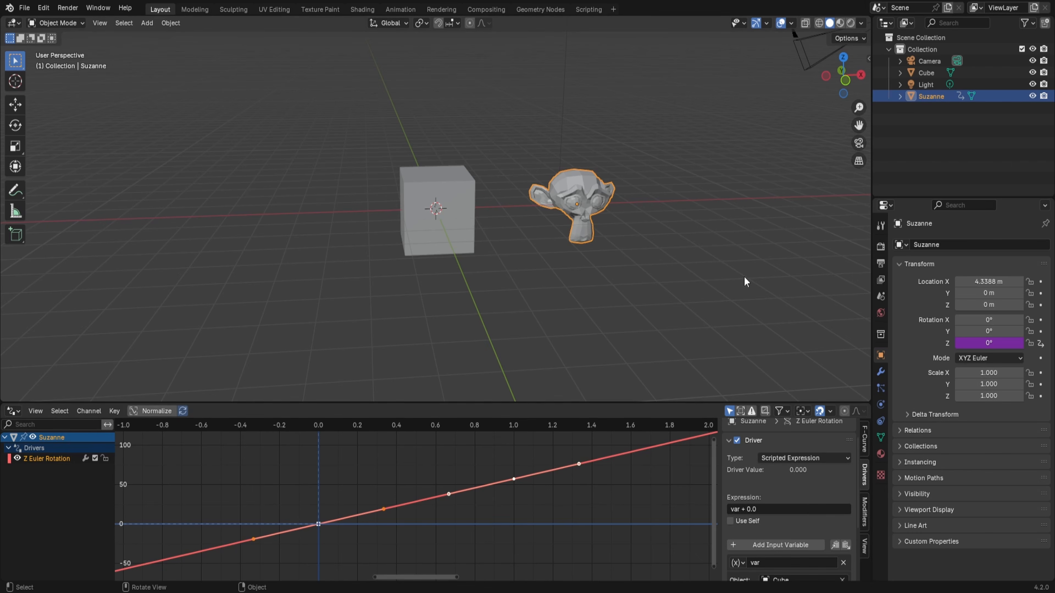
left_click(764, 509)
left_click(763, 510)
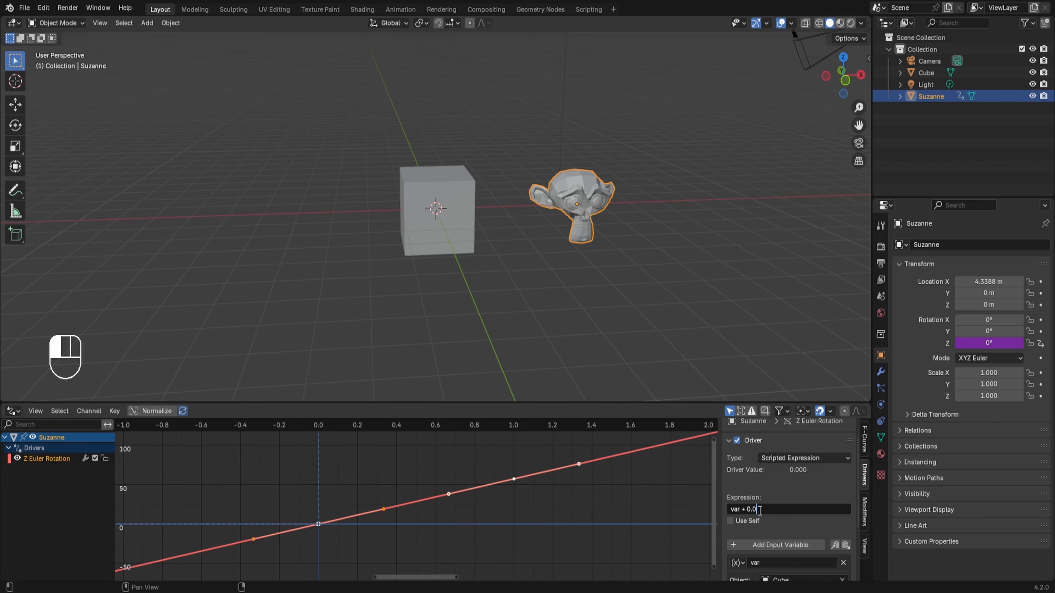
key("BackSpace")
key("BackSpace")
key("BackSpace")
key("Return")
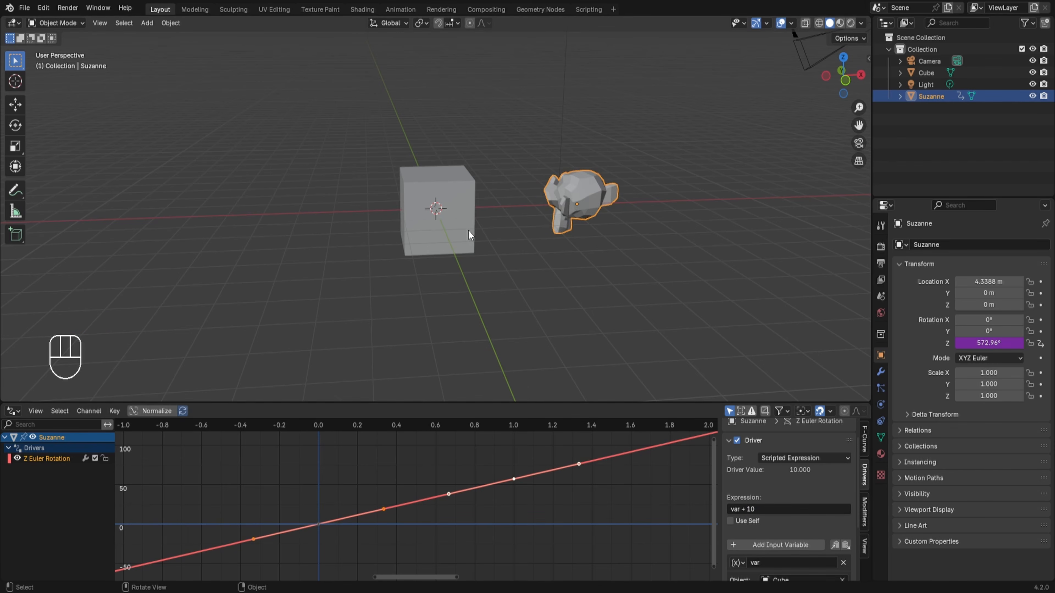
Test the var + 10 expression by moving the cube along the X axis, cancel the move and reselect the monkey.
middle_click_drag(467, 233, 516, 166)
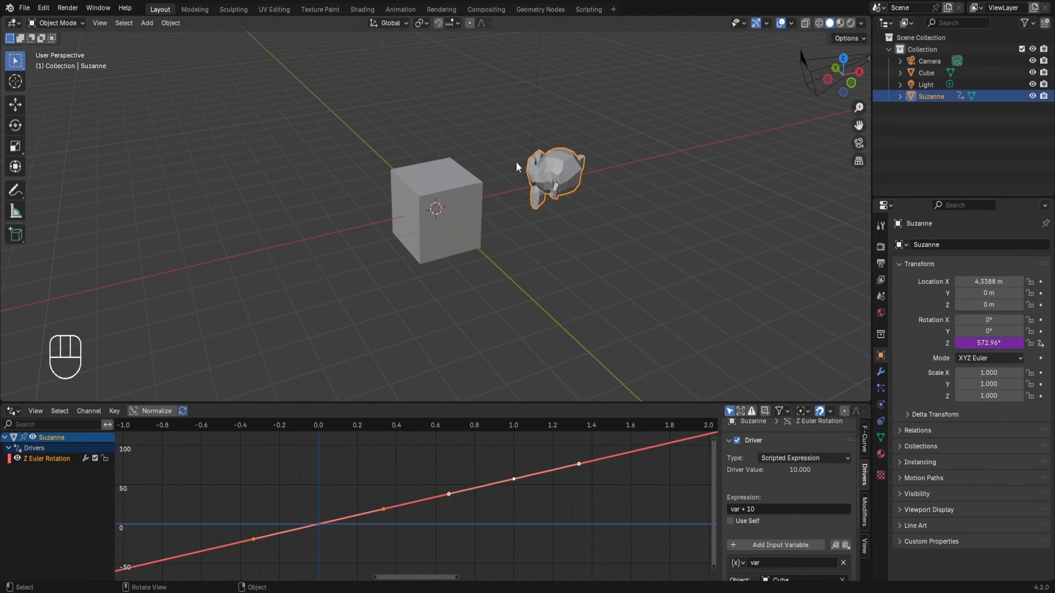
left_click(448, 188)
key("g")
key("x")
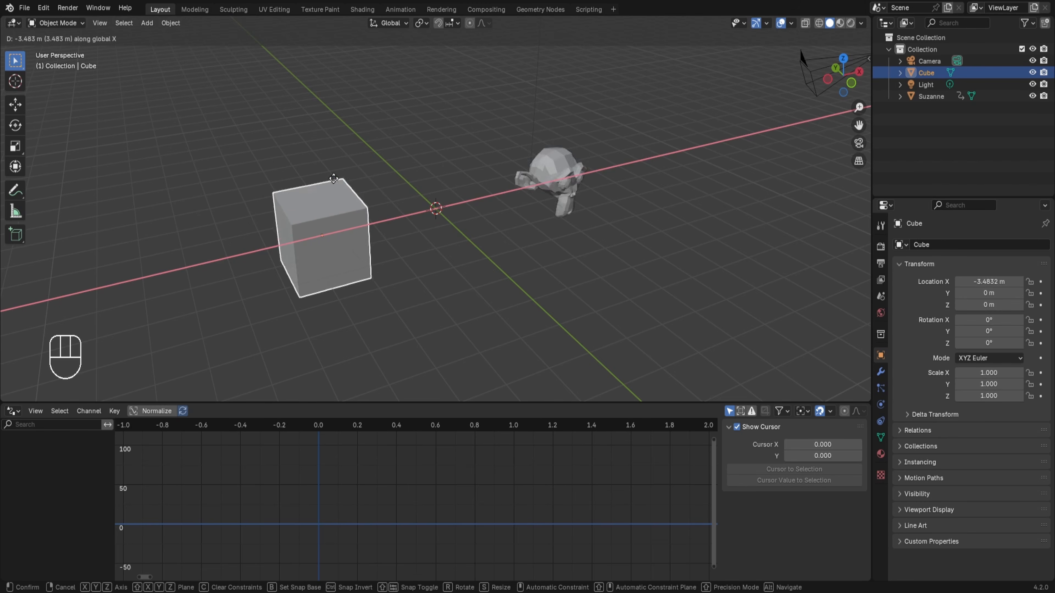
right_click(424, 171)
left_click(556, 179)
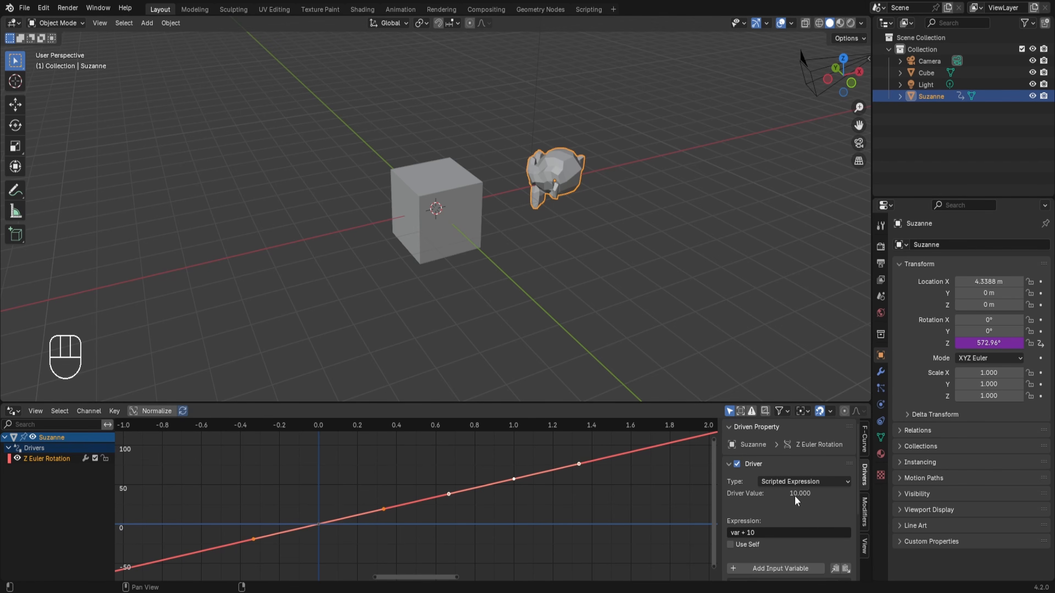
Set the scripted expression of the monkey's Z rotation driver to var + 0.
double_click(765, 533)
key("BackSpace")
type("0")
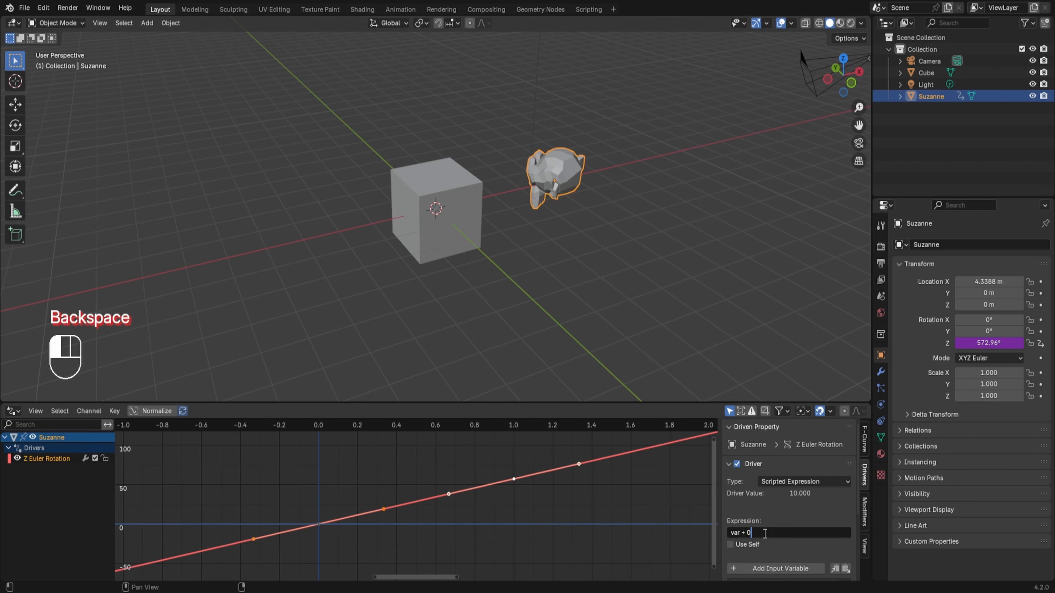
key("Return")
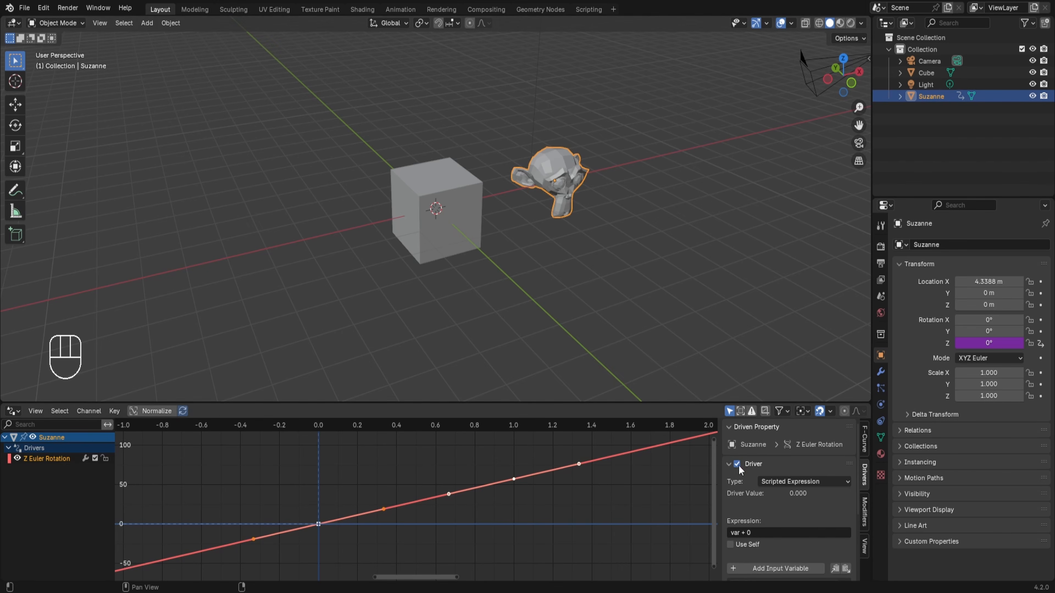
Change the Z rotation driver's scripted expression to var * 2.
left_click(769, 536)
key("BackSpace")
key("BackSpace")
key("BackSpace")
type("*")
Test the var * 2 expression by moving the cube about -2.1 m along the X axis, and cancel the move.
left_click(426, 210)
key("g")
key("x")
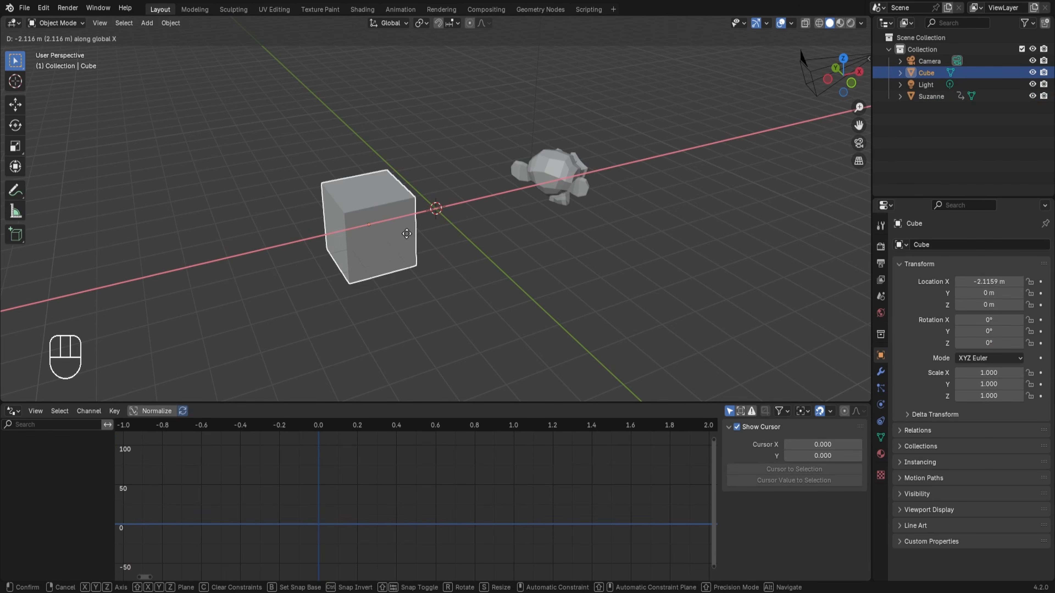
right_click(406, 234)
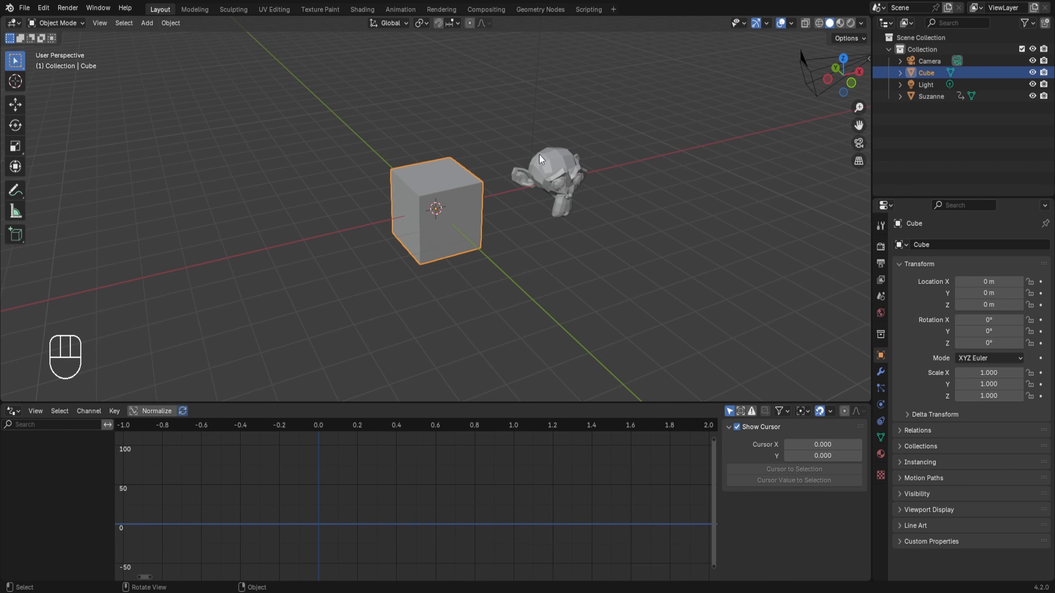
Reselect the monkey and set its Z rotation driver expression to var * 10.
left_click(546, 173)
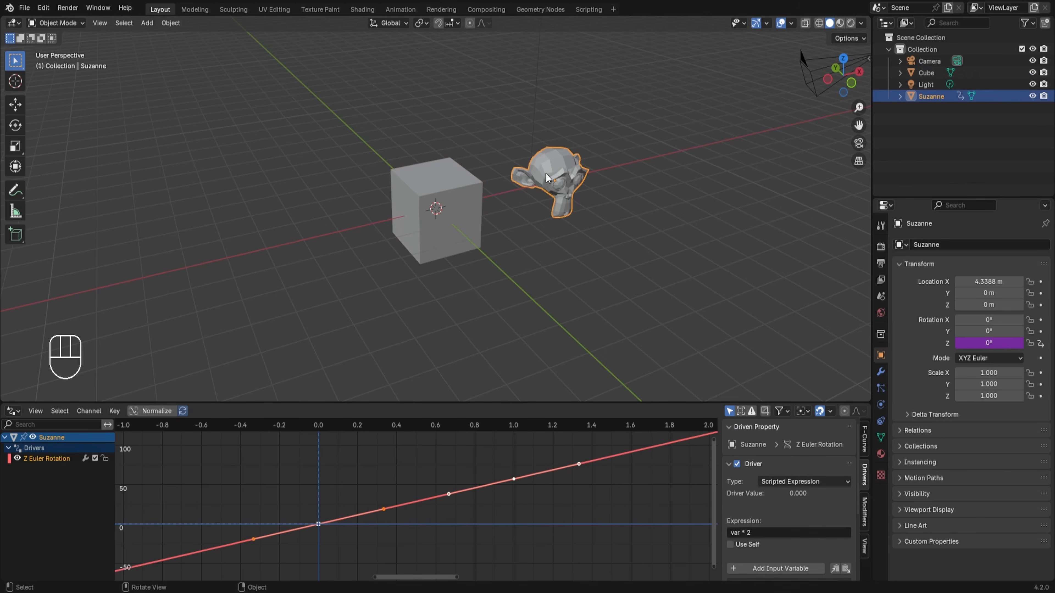
left_click(760, 532)
key("Return")
Test the var * 10 expression by moving the cube about -2.6 m along the X axis, cancel the move and reselect the monkey.
left_click(448, 196)
key("g")
key("x")
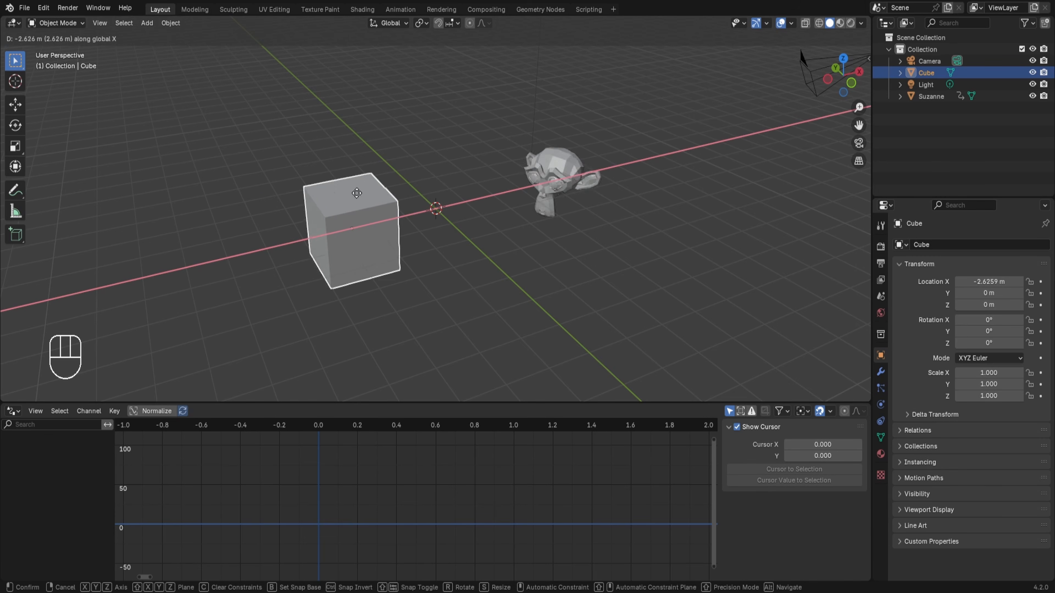
right_click(361, 201)
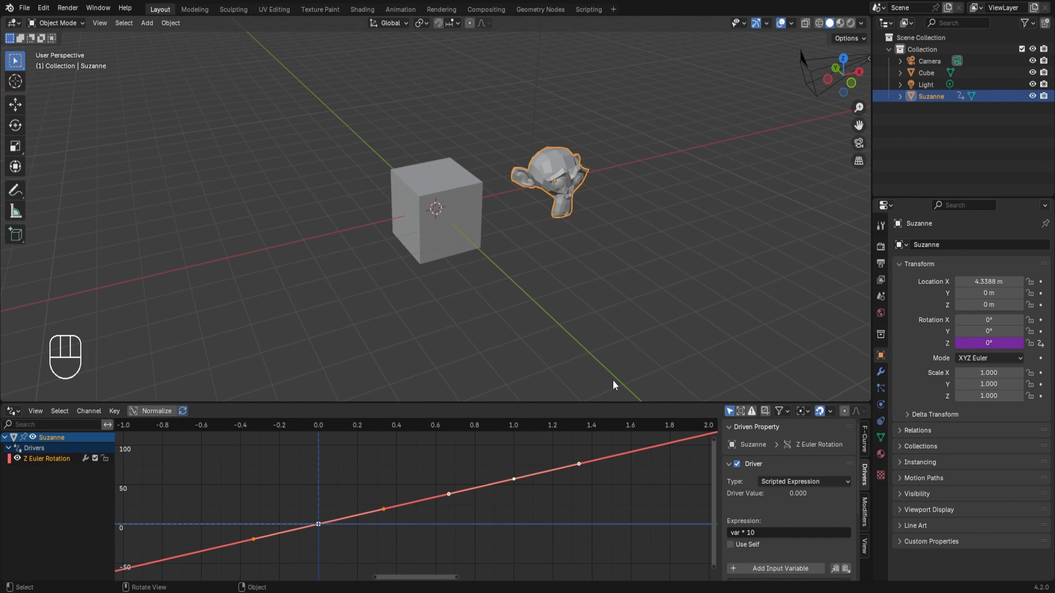
left_click(775, 478)
Duplicate the cube and place the copy about 3.2 m away in the negative X direction.
left_click(447, 188)
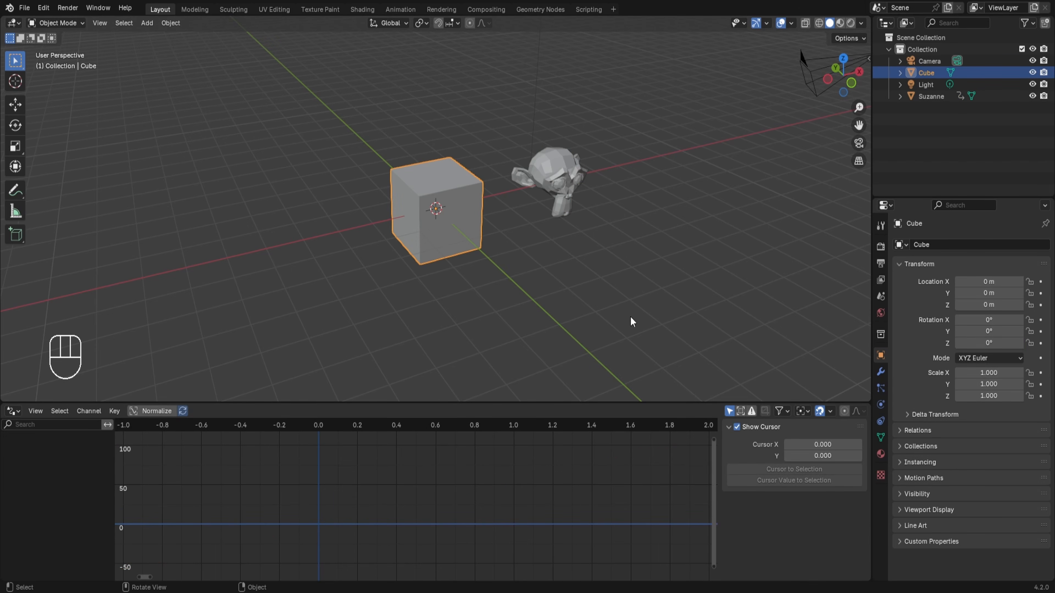
key("shift+d")
key("x")
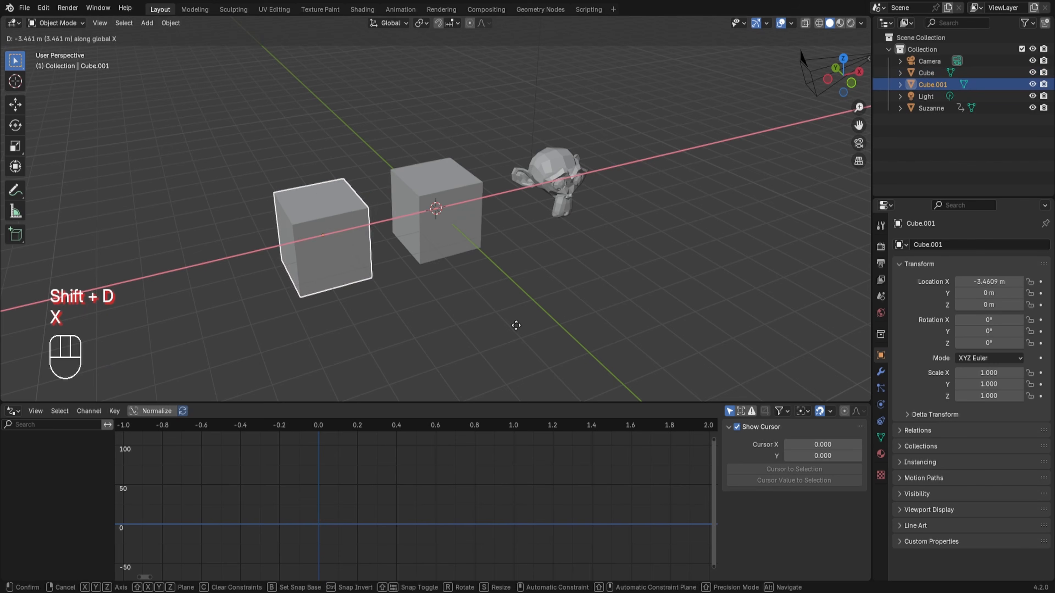
left_click(398, 217)
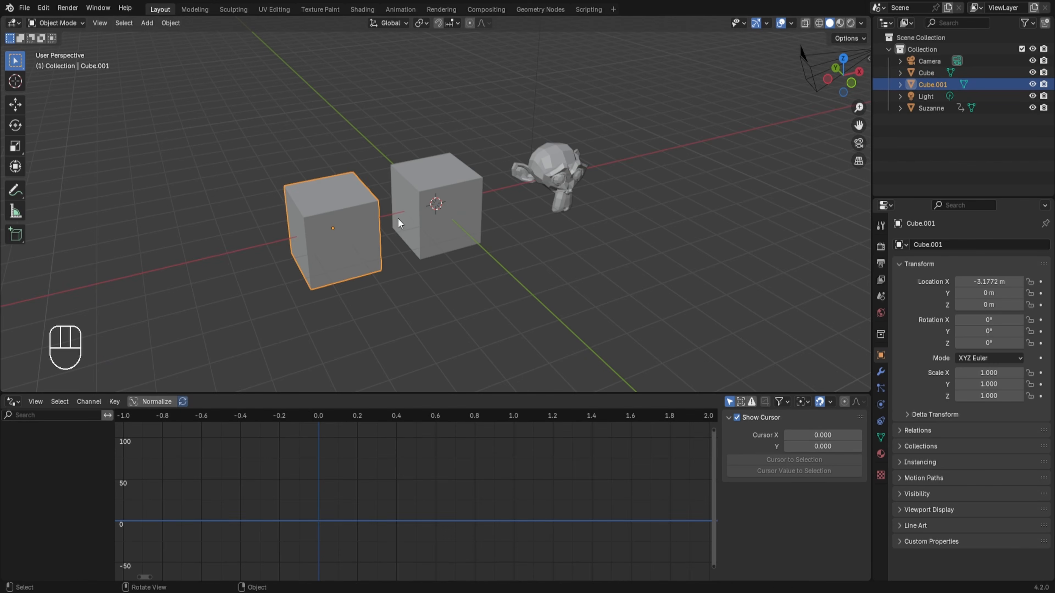
Select the monkey and delete the drivers from its rotation.
left_click(567, 157)
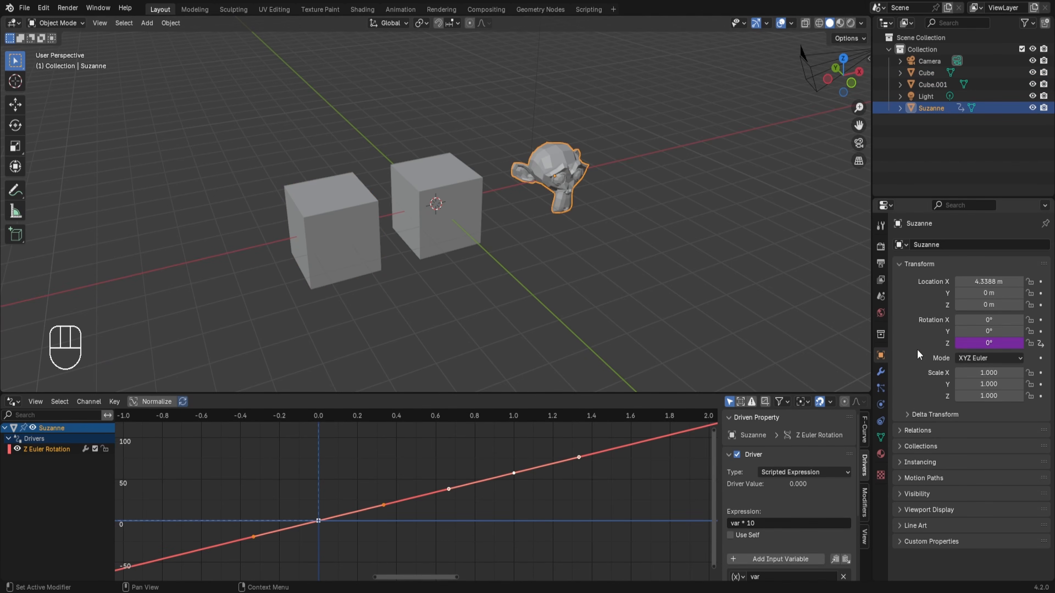
right_click(972, 343)
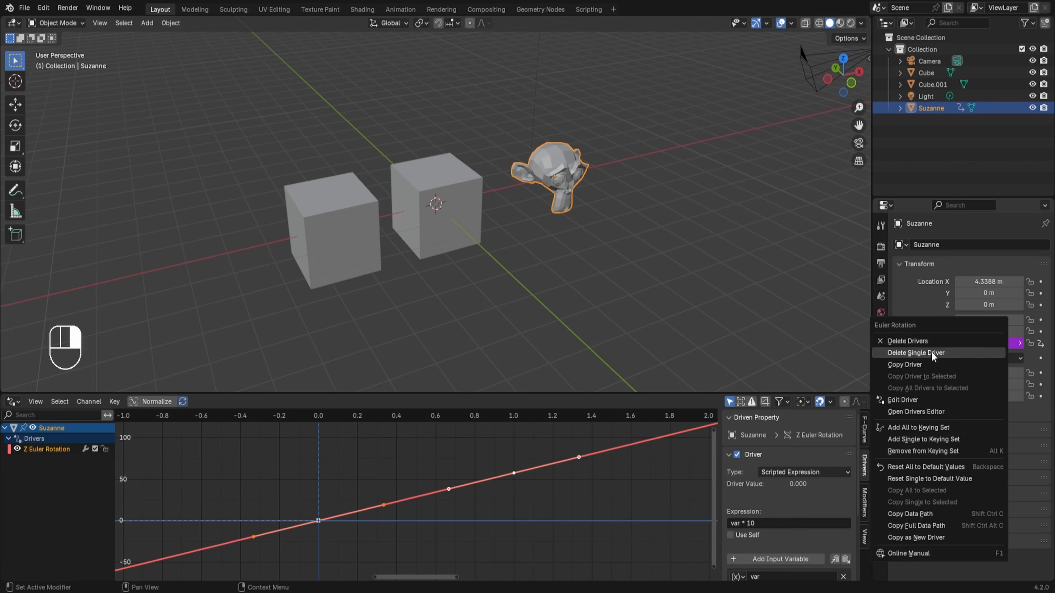
left_click(926, 340)
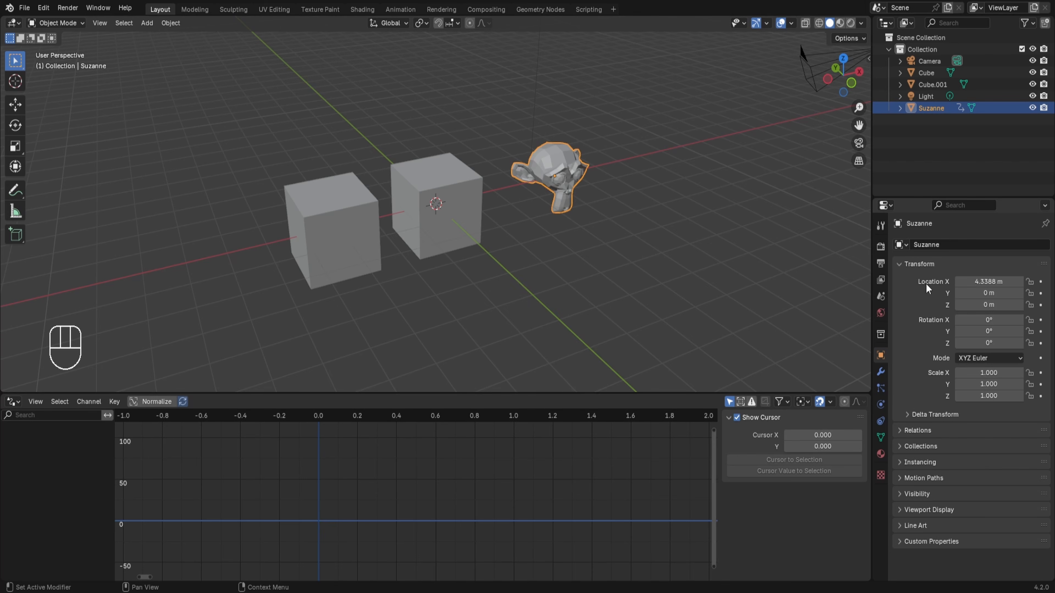
Add a driver to the monkey's Z location and set the driver type to Averaged Value.
right_click(977, 305)
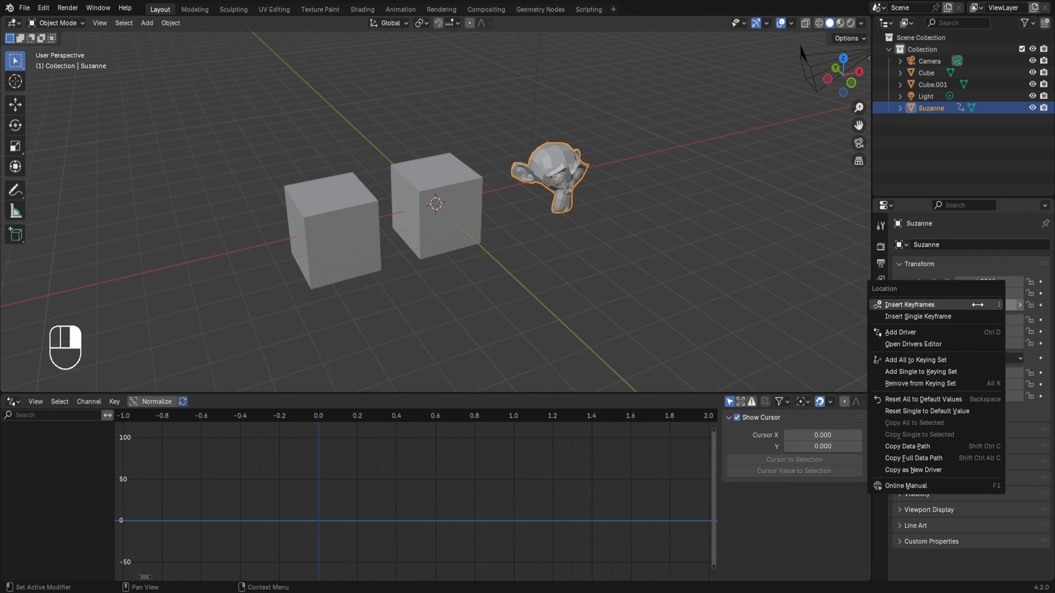
left_click(921, 326)
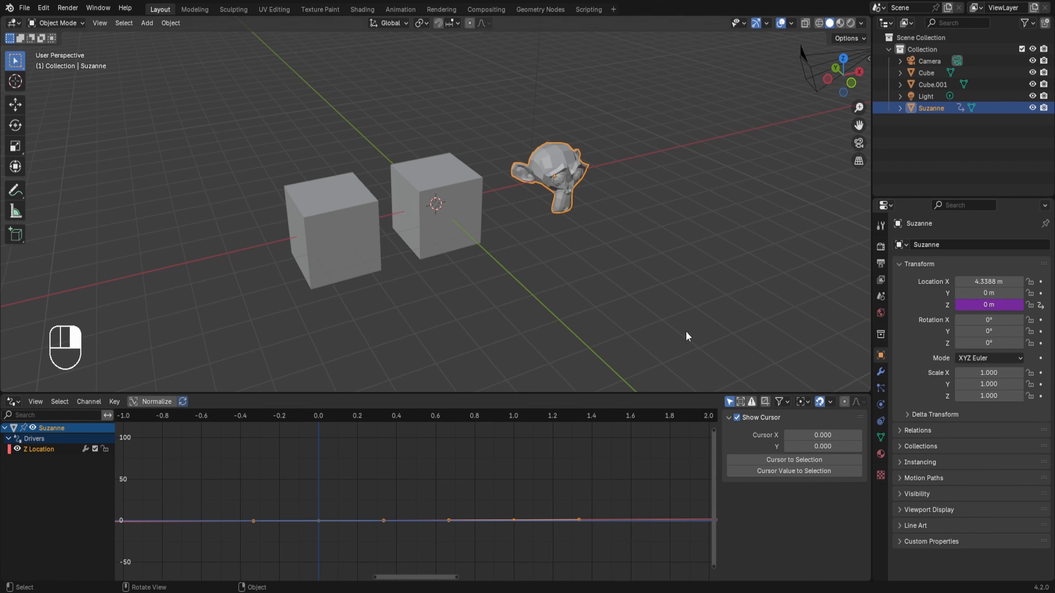
left_click(43, 450)
scroll(820, 493, "down", 2)
left_click(802, 448)
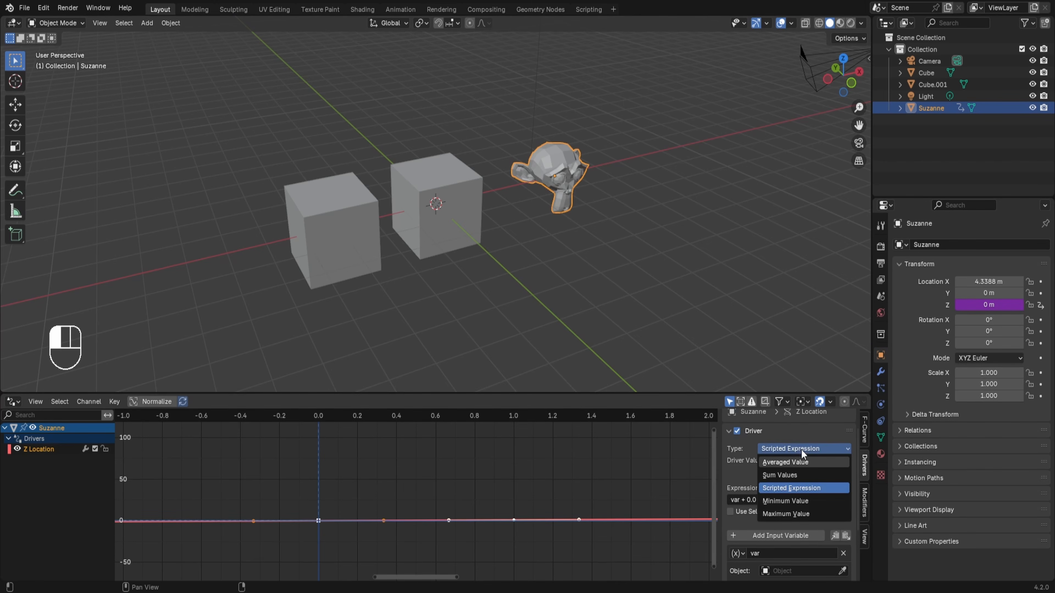
left_click(802, 462)
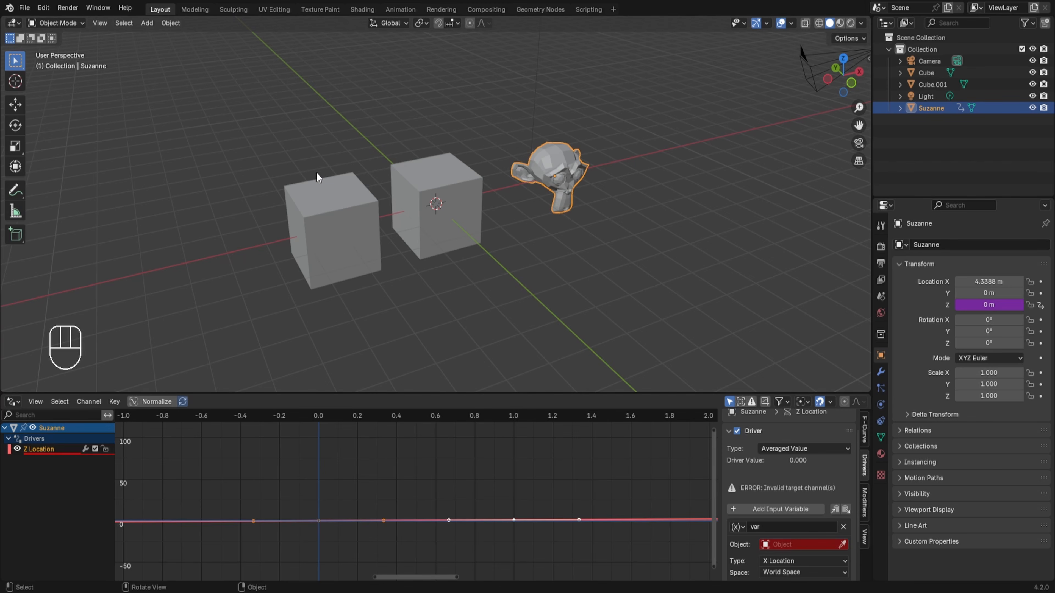
Make the driver's first variable, var, read the Z Location of the object Cube.
scroll(812, 487, "down", 3)
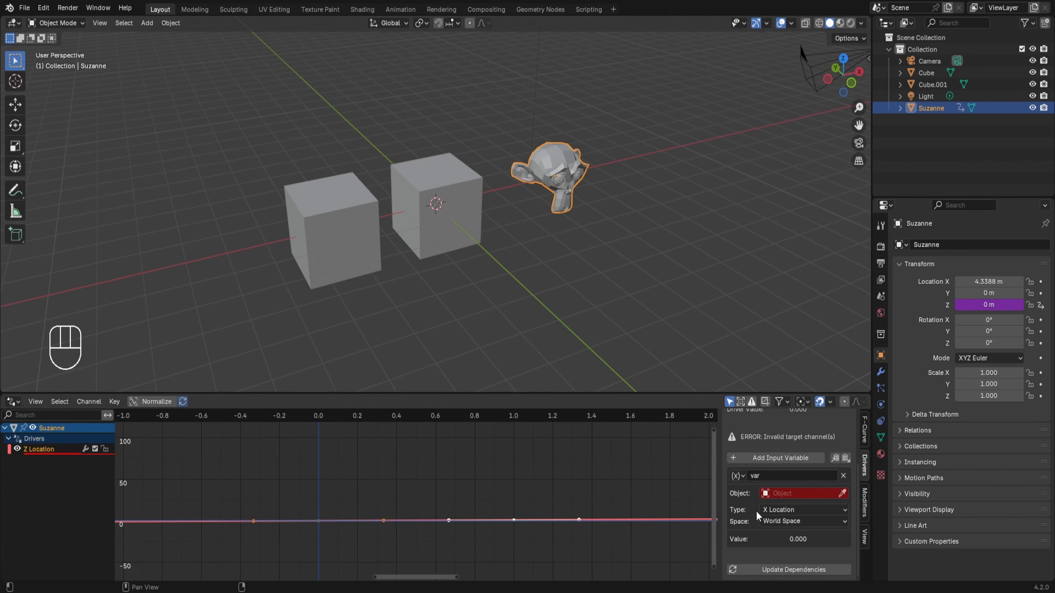
left_click(788, 496)
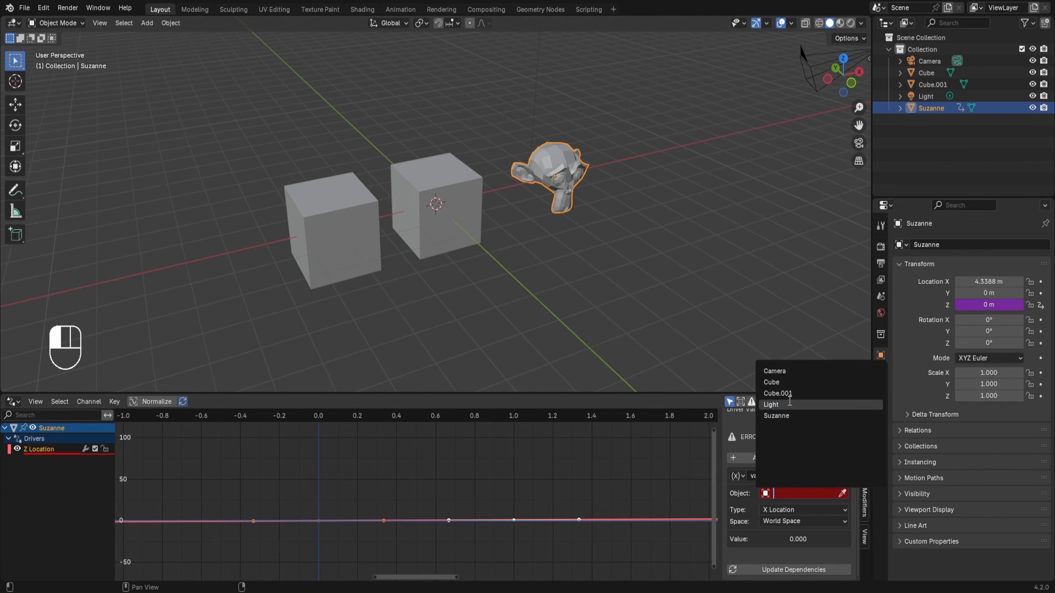
left_click(786, 382)
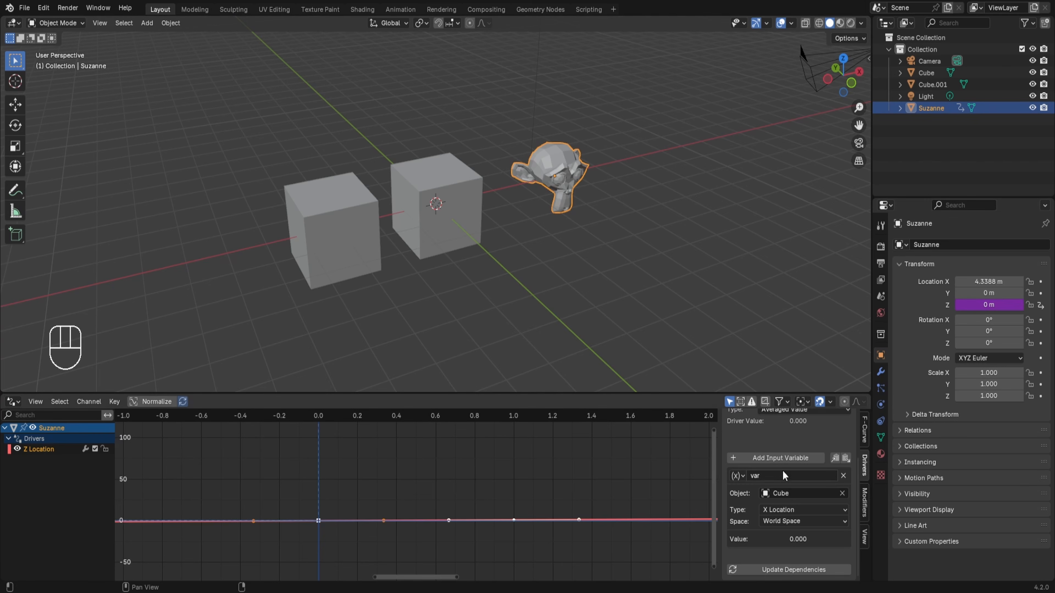
left_click(772, 510)
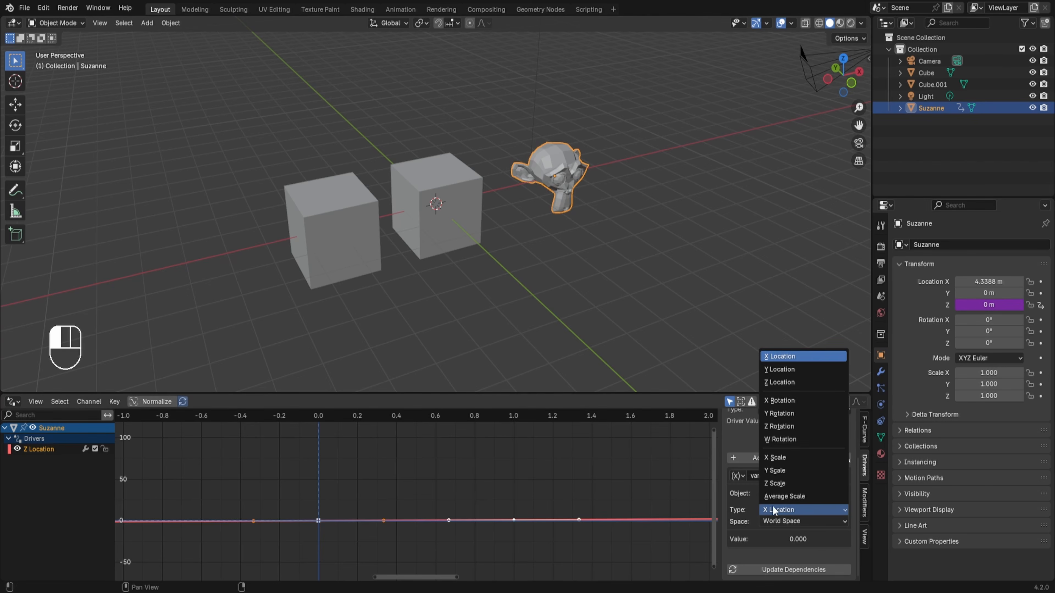
left_click(793, 382)
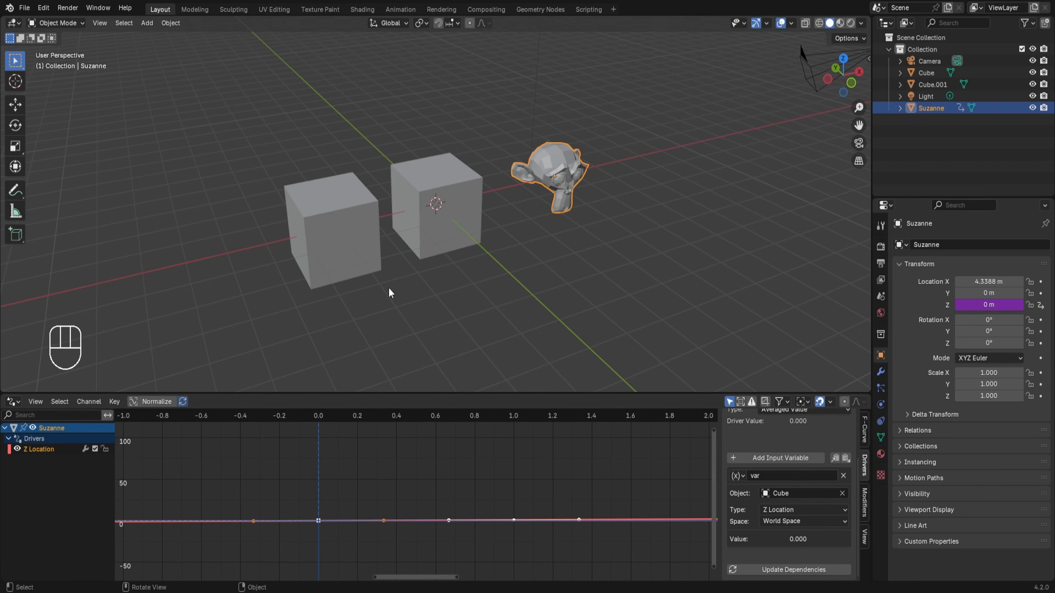
Add a second input variable to the Z location driver and set its type to Transform Channel.
left_click(773, 458)
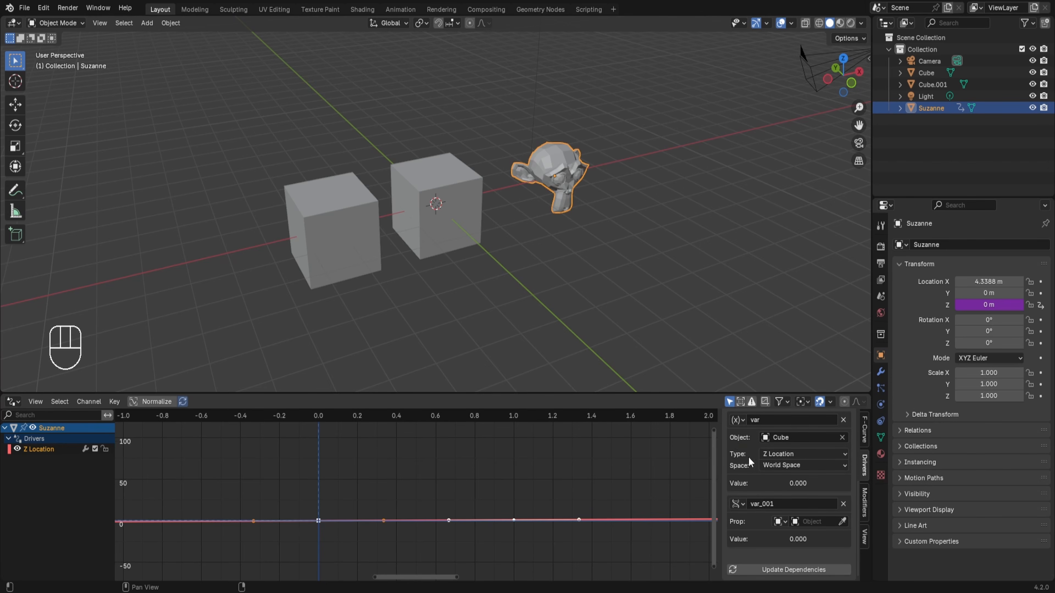
left_click(738, 420)
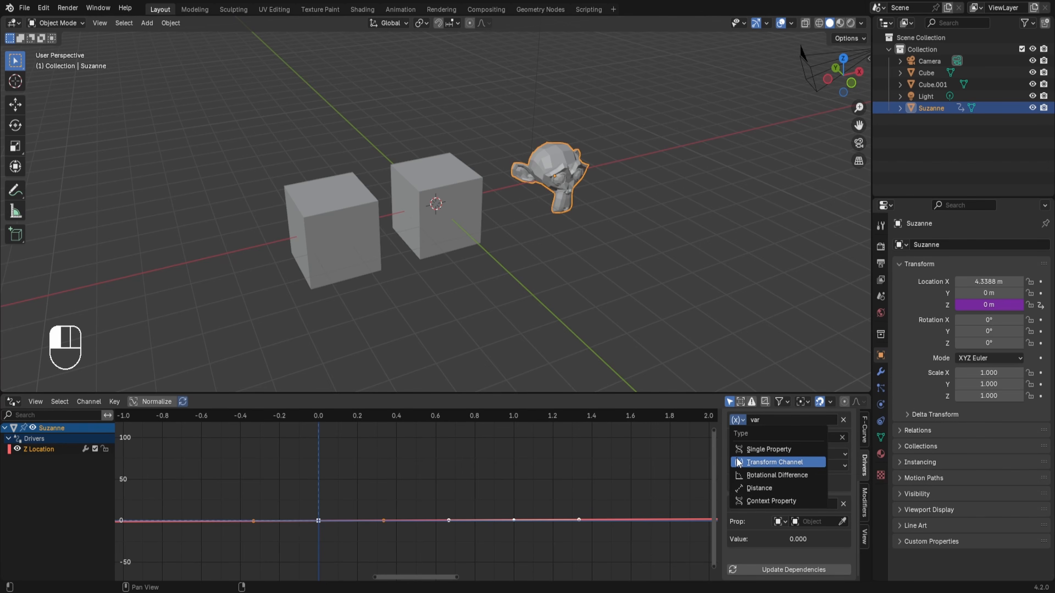
left_click(748, 531)
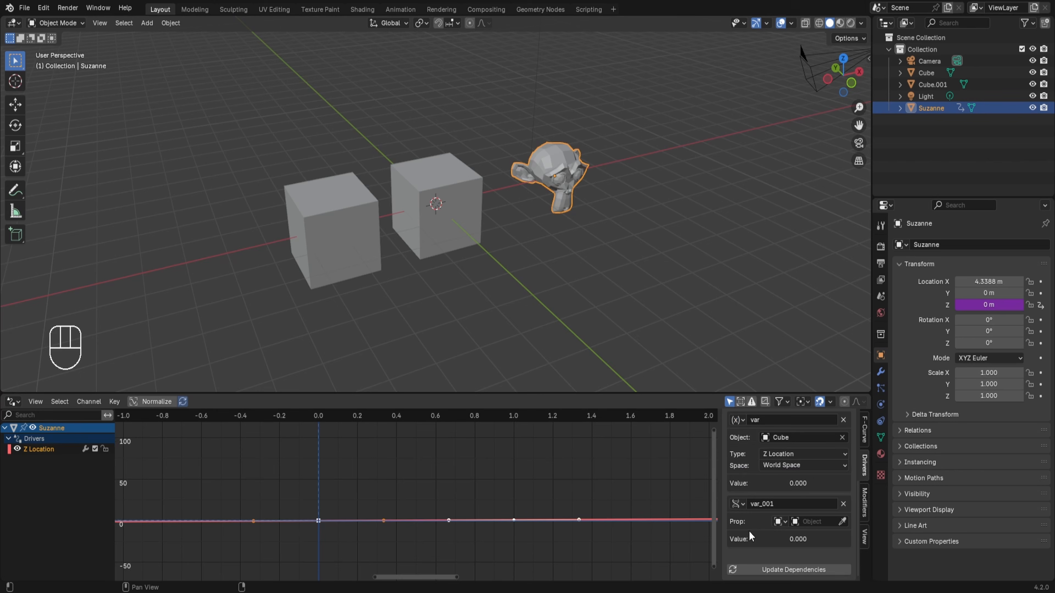
left_click(738, 503)
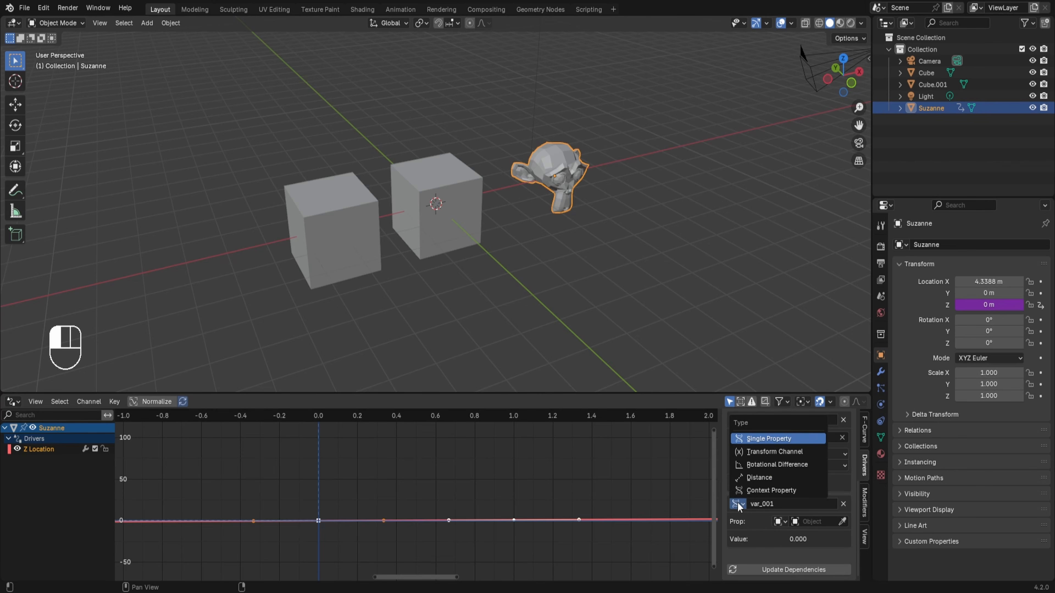
left_click(758, 451)
Make the second variable read the Z Location of the object Cube.001.
left_click(793, 492)
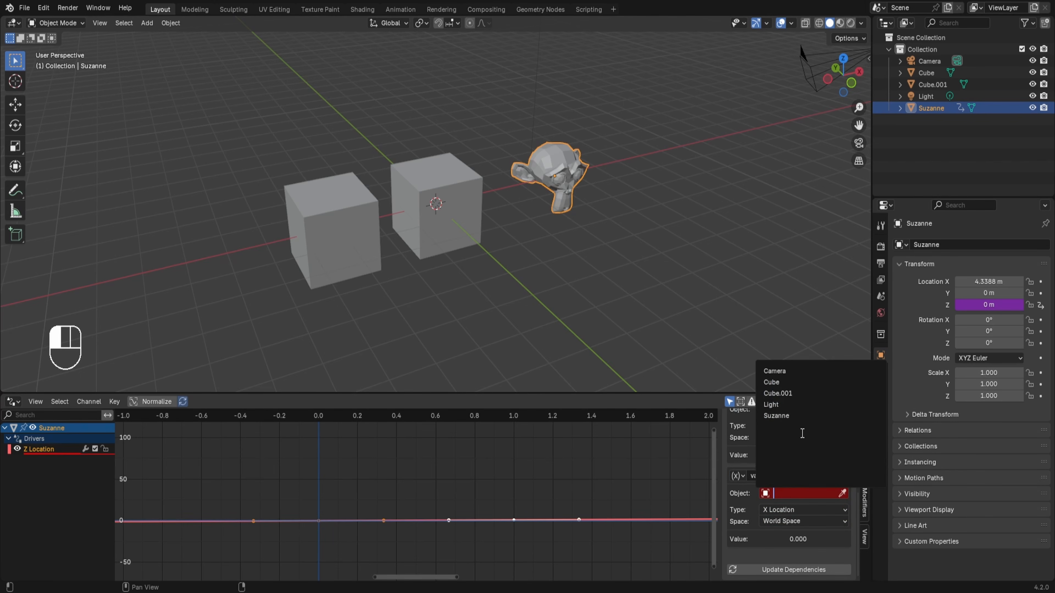
left_click(795, 394)
left_click(799, 508)
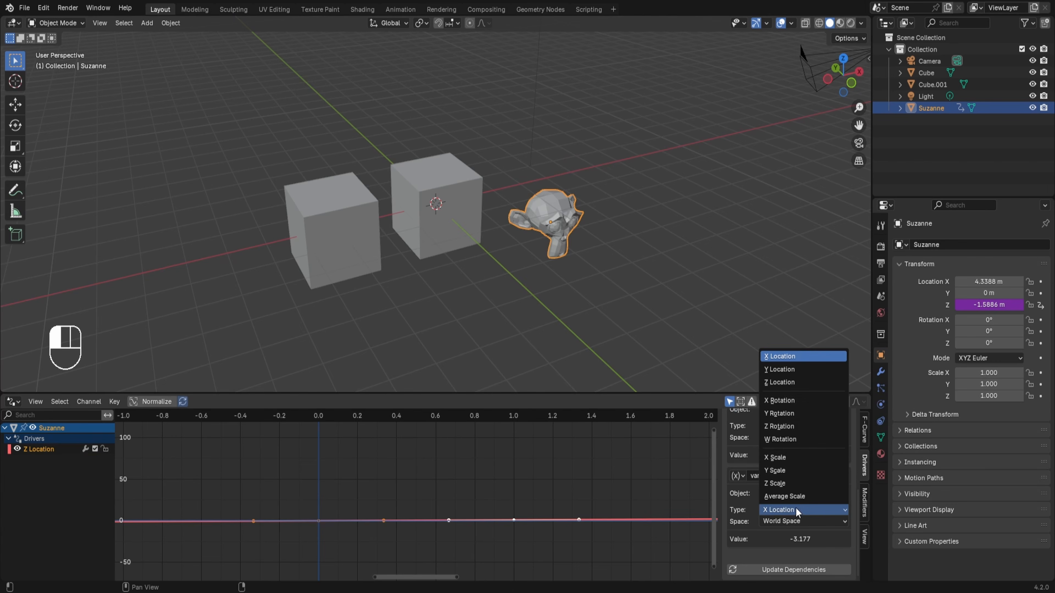
left_click(778, 383)
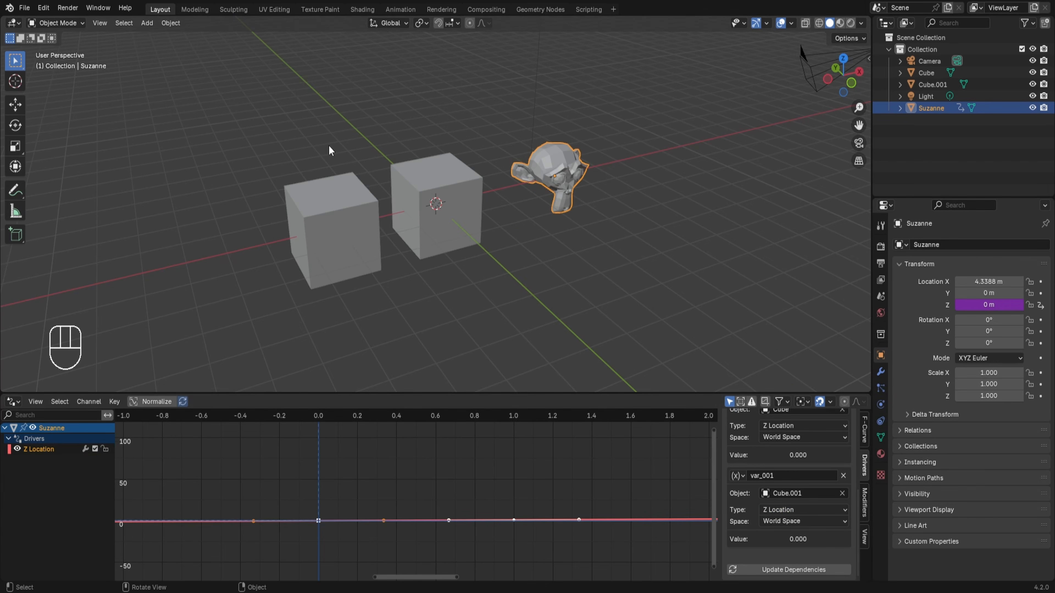
Test the averaged driver by moving both cubes together along the Z axis, and cancel the move.
left_click_drag(331, 151, 413, 210)
key("g")
key("z")
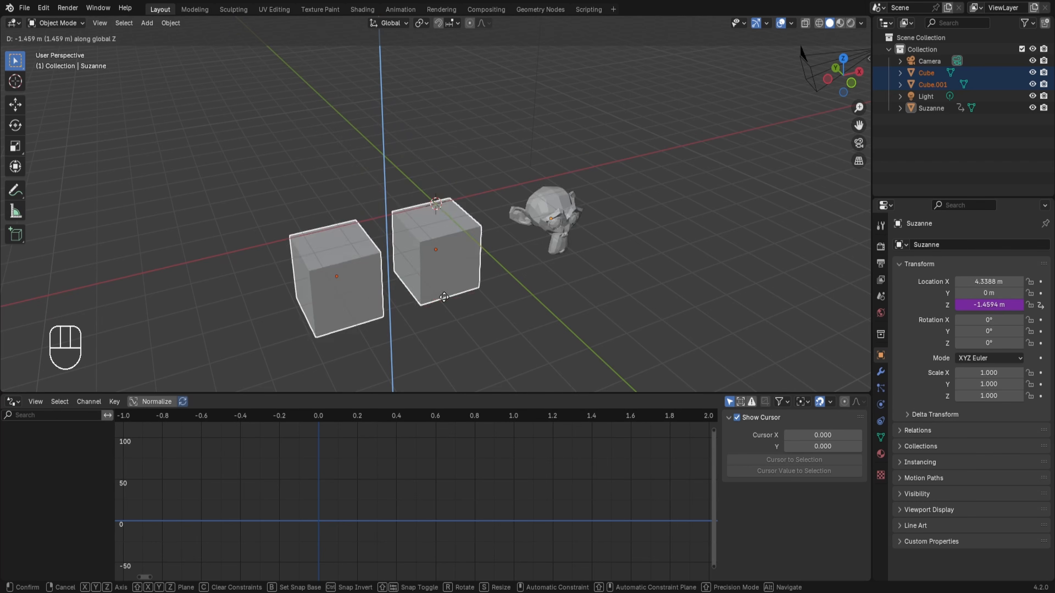
left_click(432, 161)
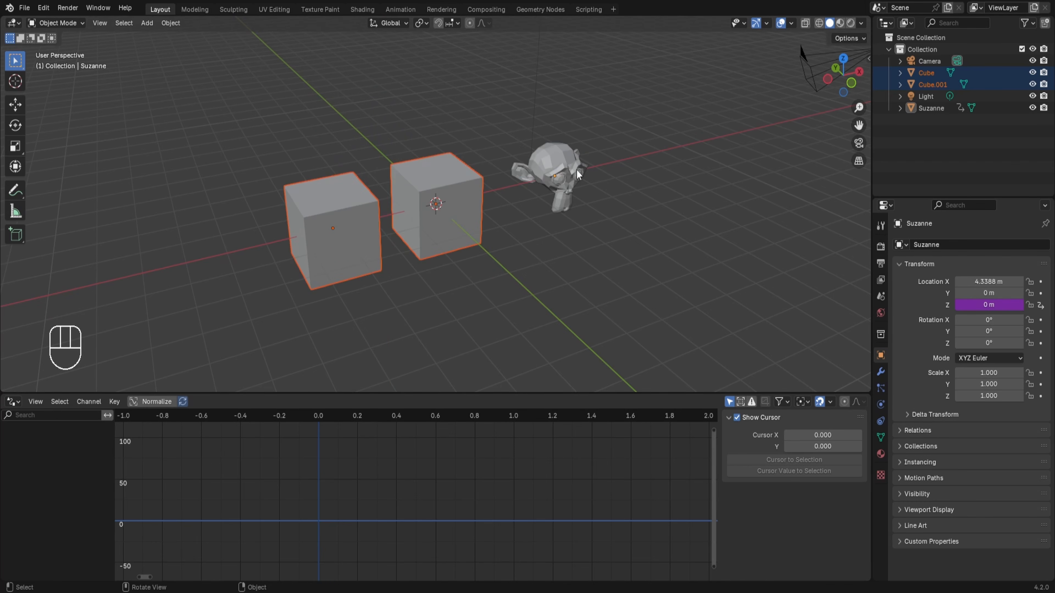
Move only the original cube about 12.3 m up along the Z axis to test the averaged driver.
left_click(446, 174)
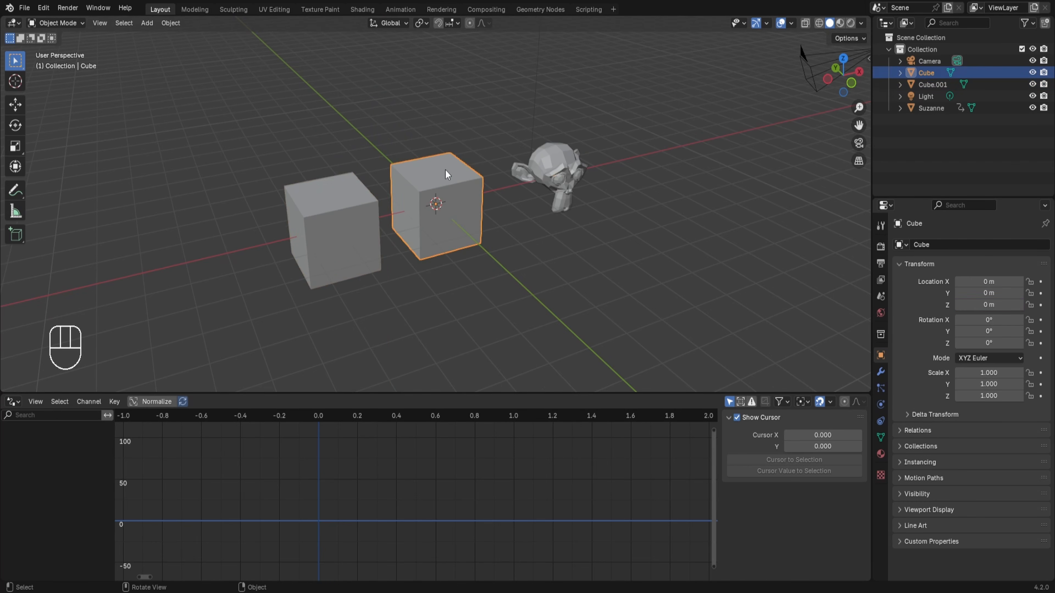
scroll(446, 174, "down", 4)
key("g")
key("z")
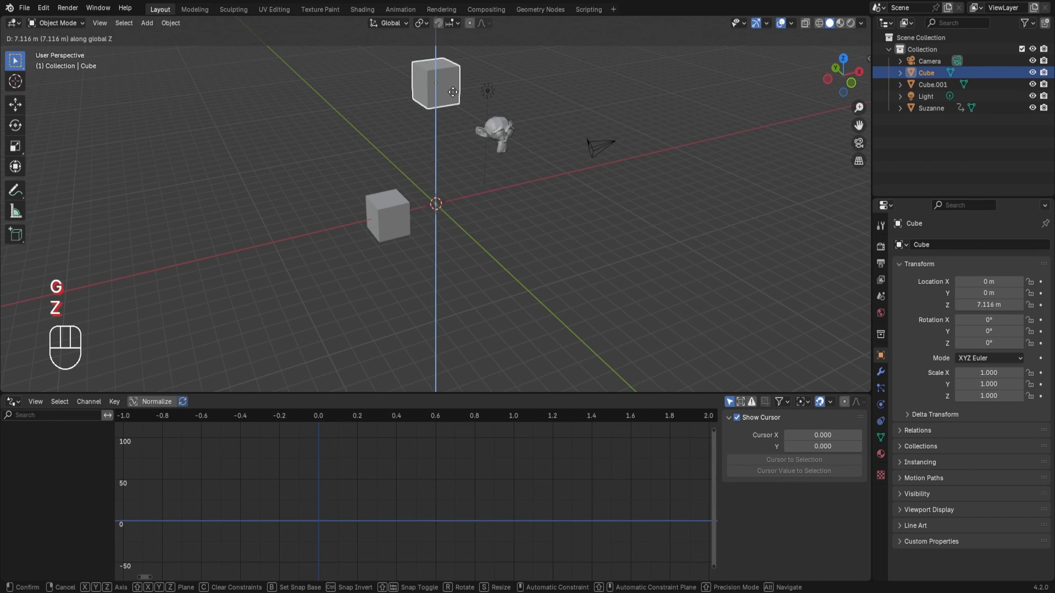
left_click(567, 286)
scroll(568, 292, "down", 2)
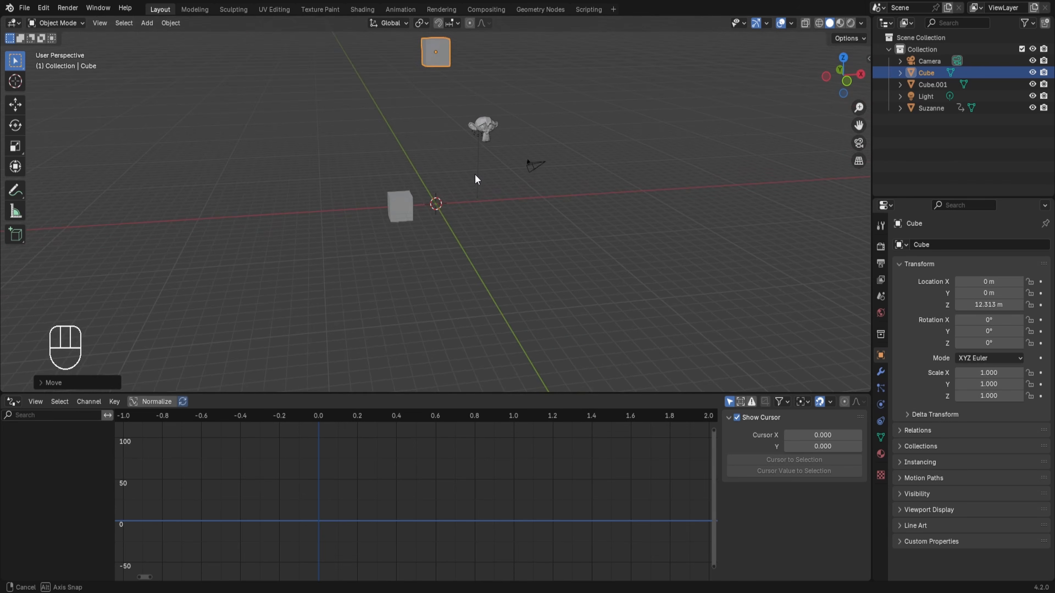
Review the monkey's averaged driver inputs, and set its Z Location driver type to Sum Values.
left_click(485, 124)
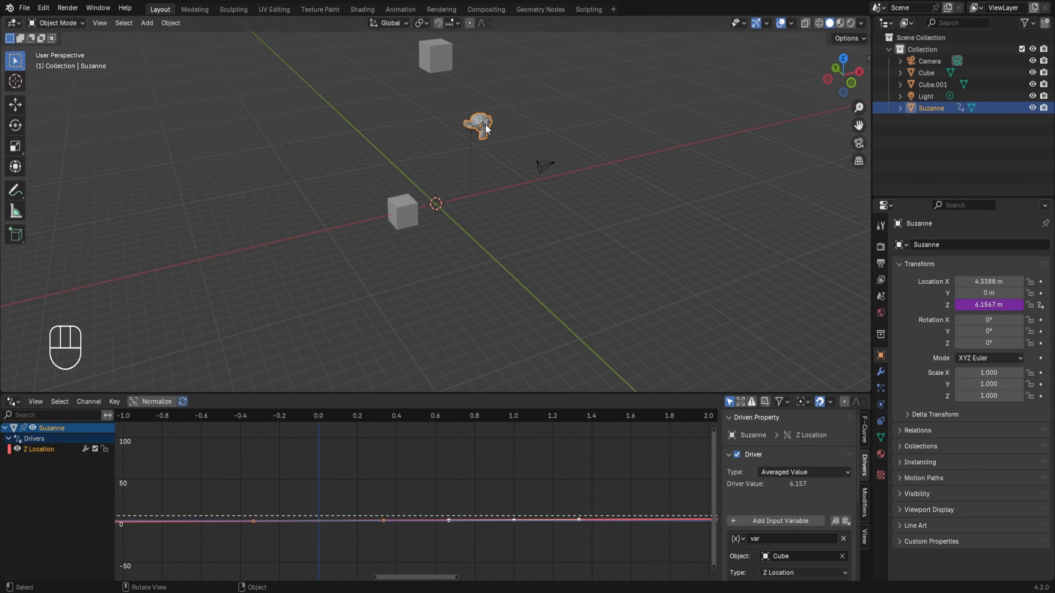
scroll(789, 464, "down", 5)
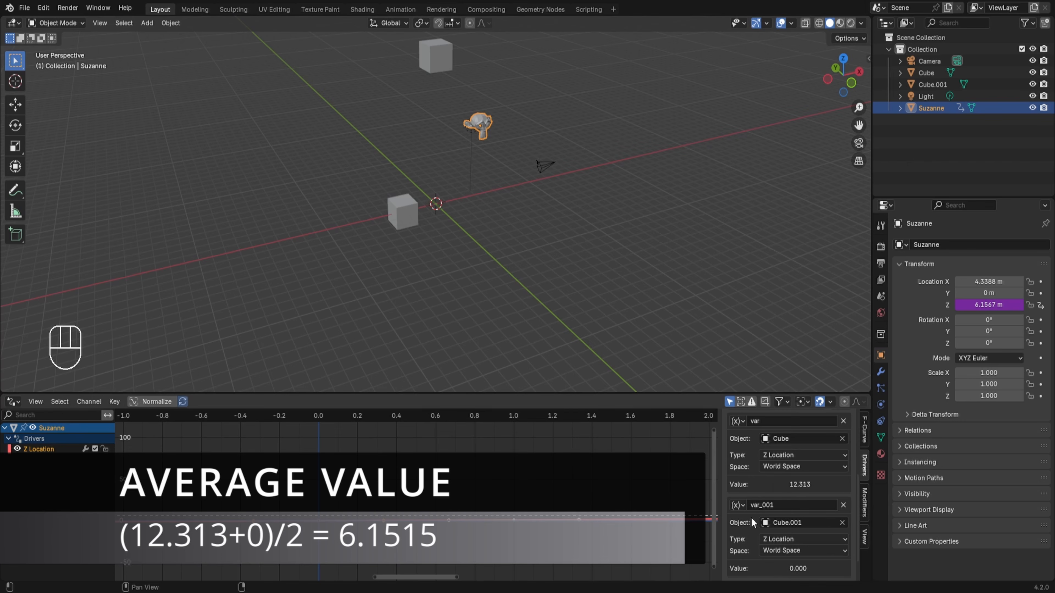
scroll(771, 547, "down", 2)
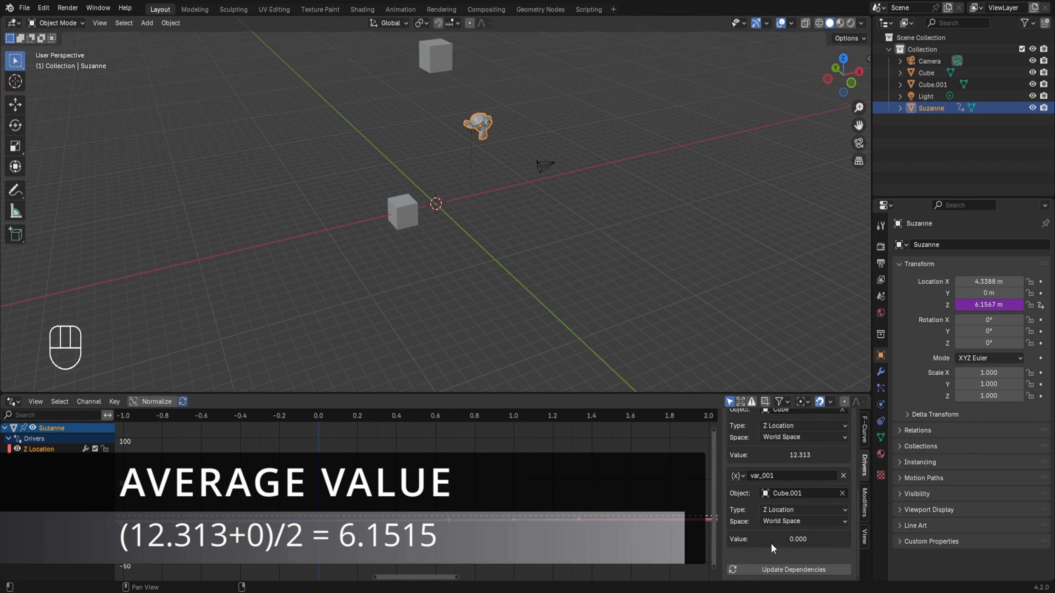
scroll(771, 543, "up", 6)
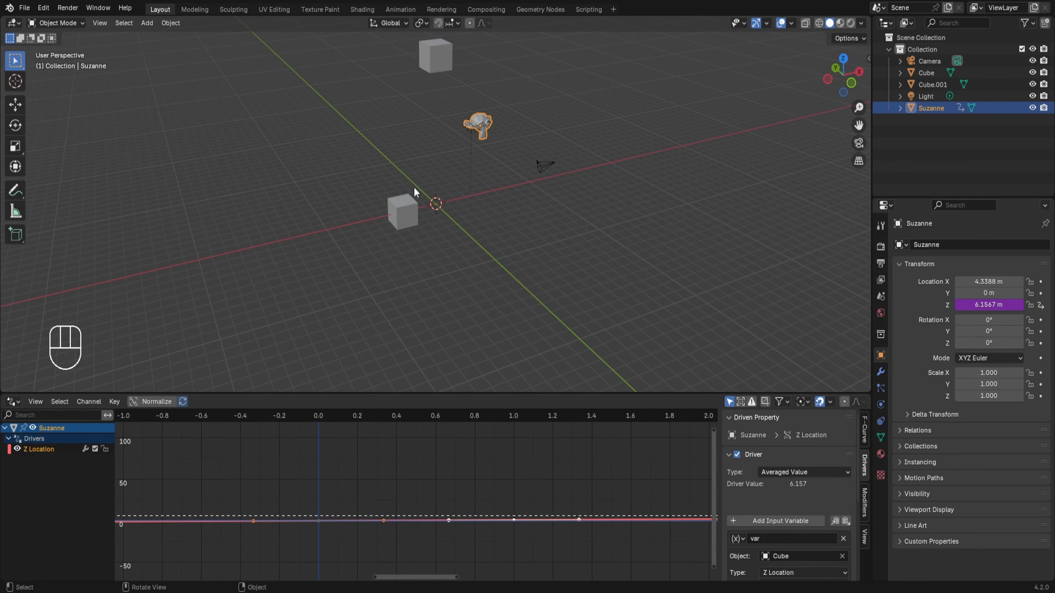
left_click(766, 474)
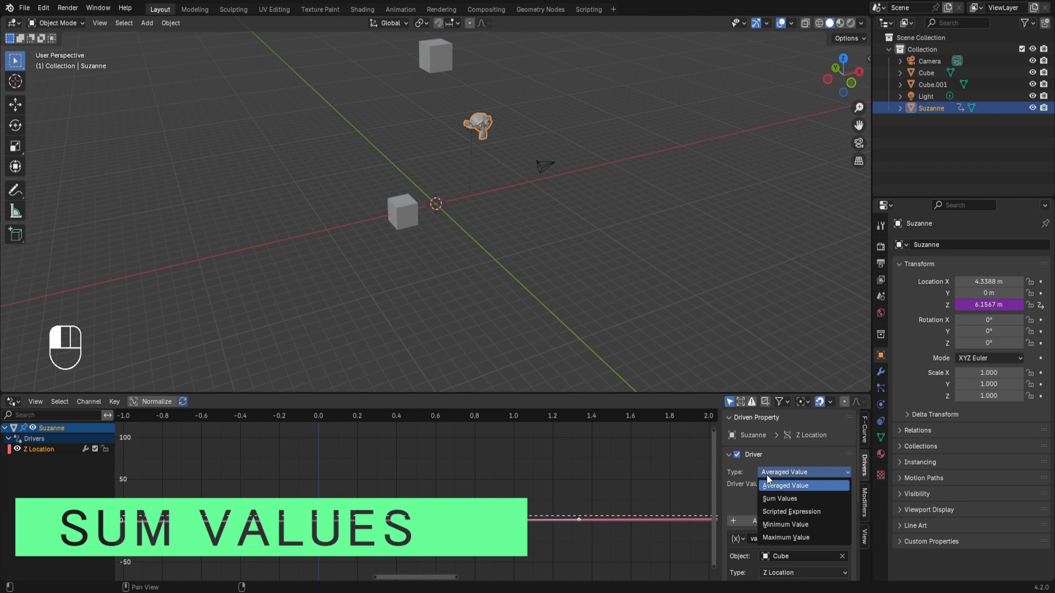
left_click(775, 498)
scroll(777, 482, "down", 6)
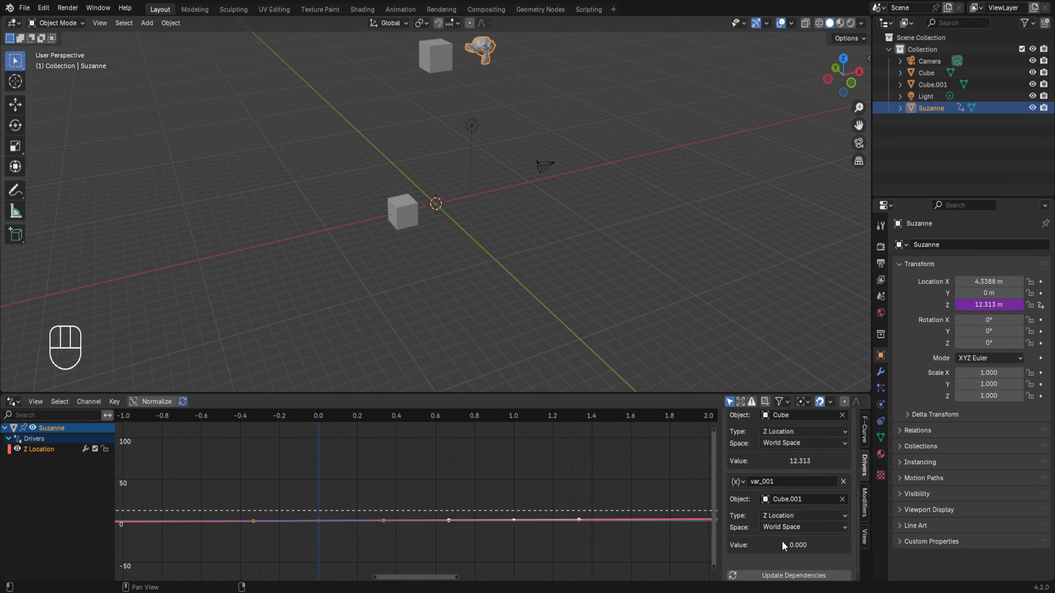
scroll(449, 89, "down", 3)
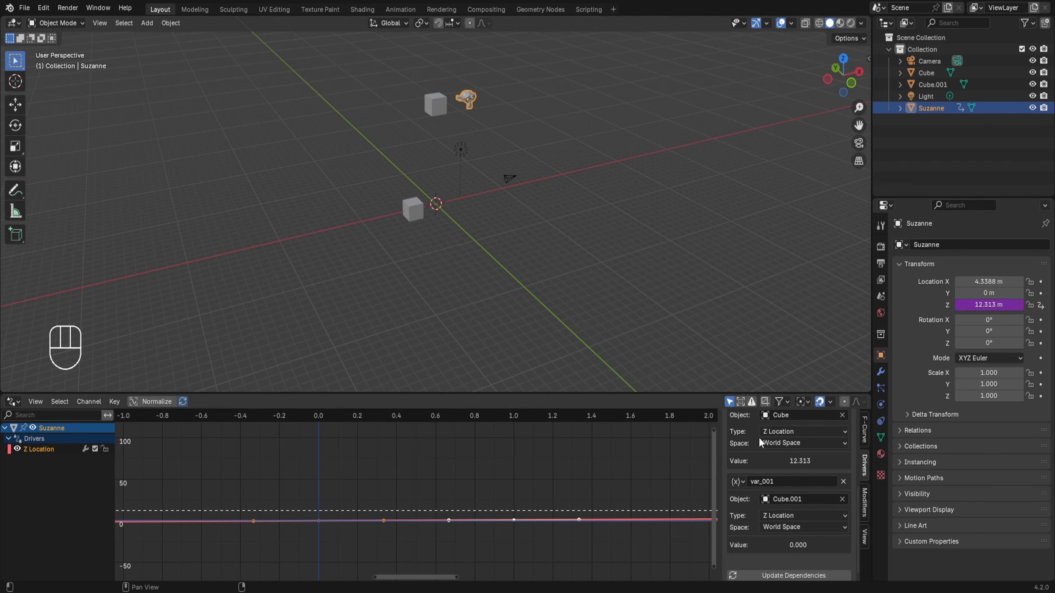
Move Cube.001 up 5 m along the Z axis and check how the monkey's driver sums the two cube heights.
left_click(413, 203)
key("g")
key("z")
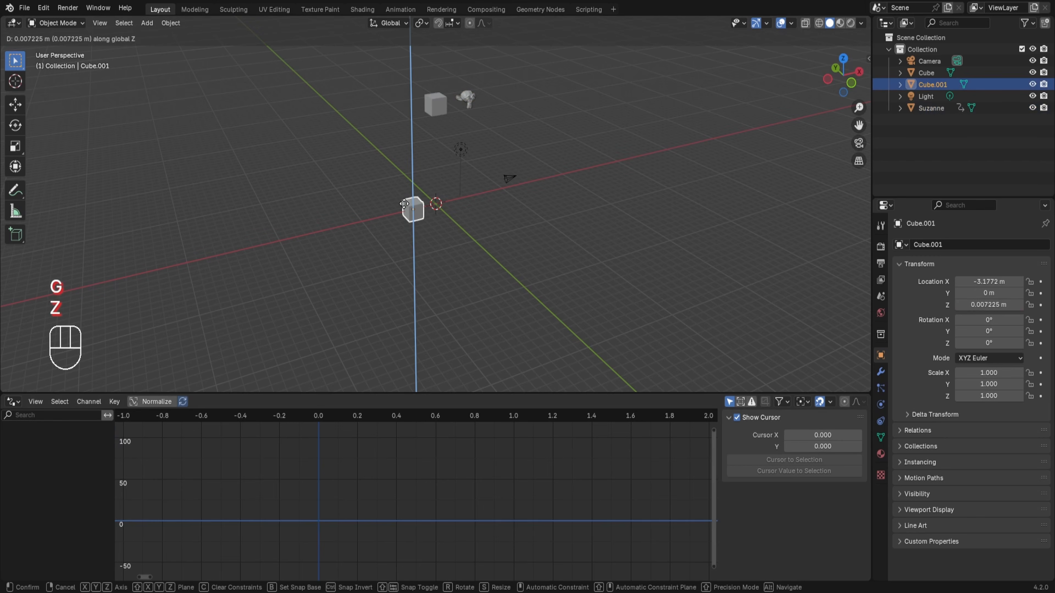
key("KP_5")
key("KP_Enter")
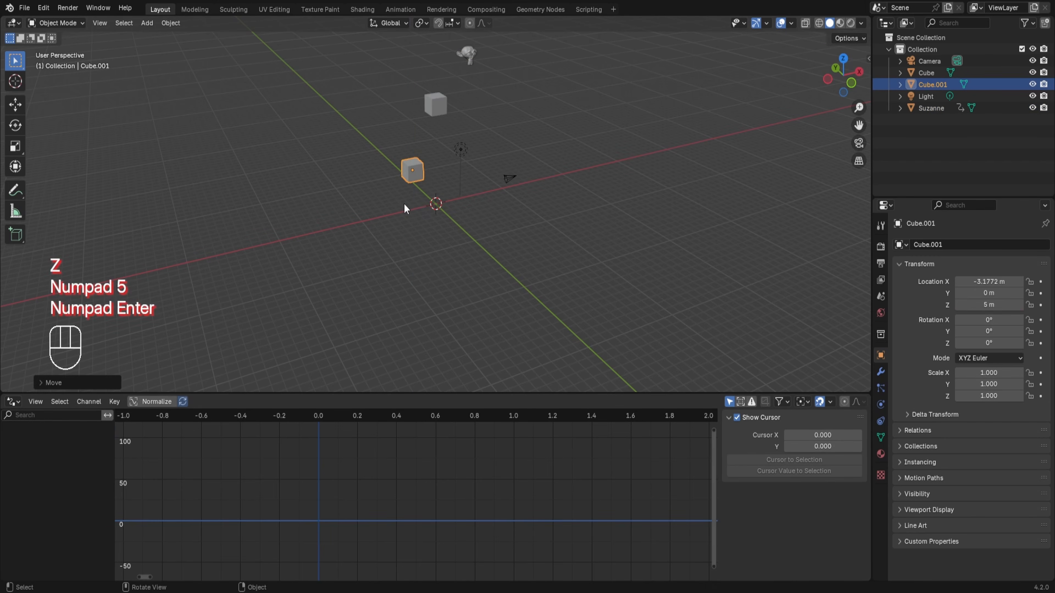
left_click(469, 58)
scroll(793, 489, "down", 5)
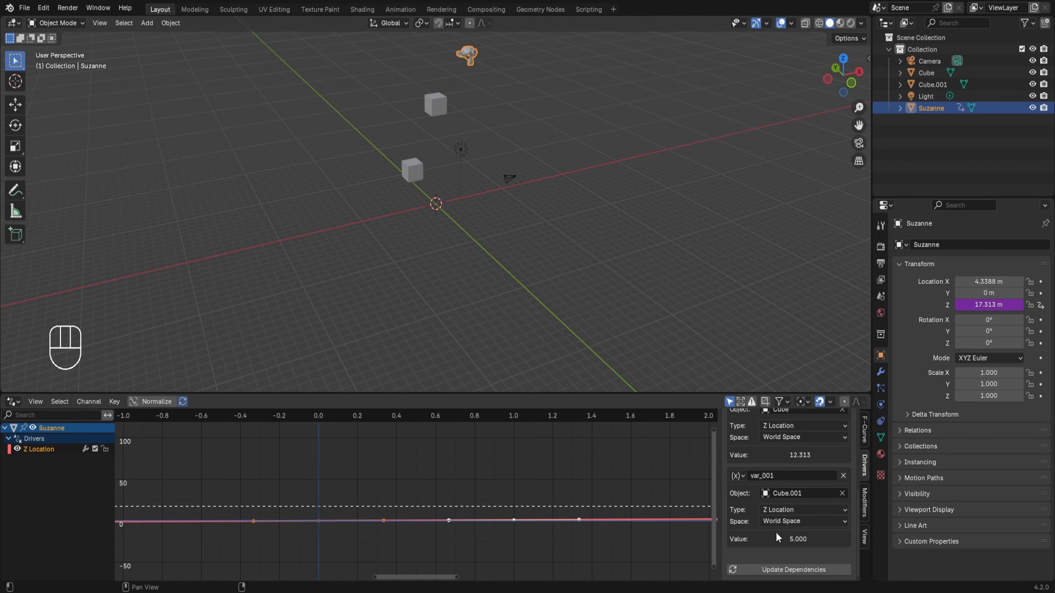
scroll(768, 535, "up", 5)
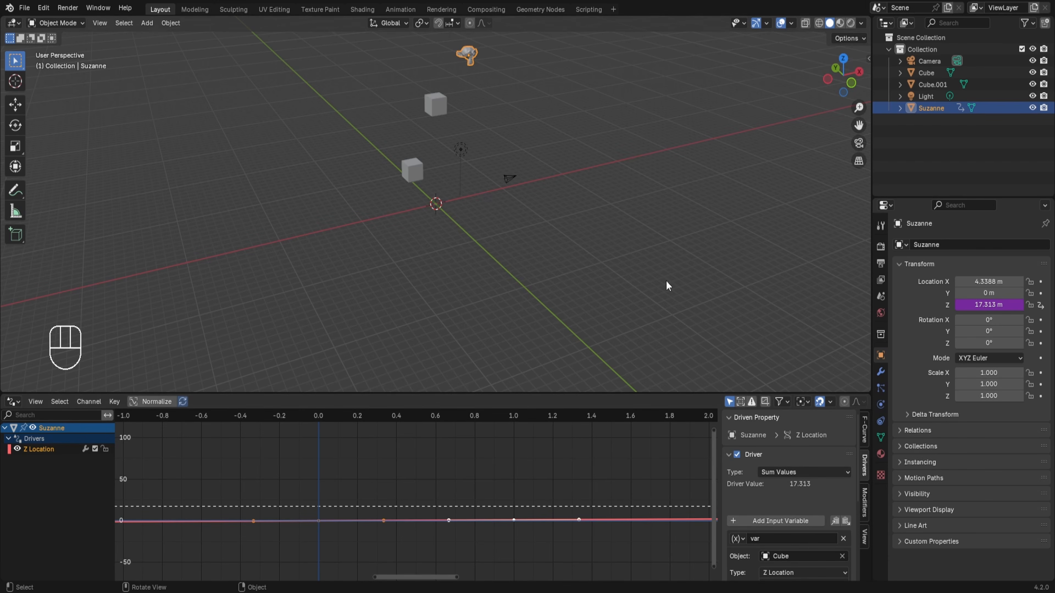
scroll(577, 156, "up", 2)
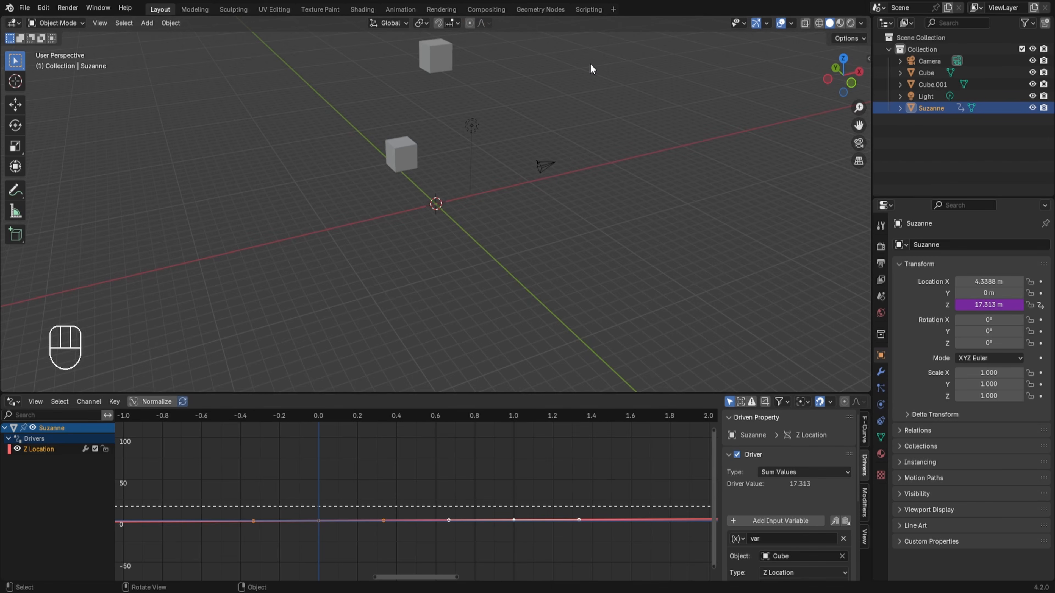
Set the monkey's Z Location driver type to Minimum Value and compare its height with the Z locations of both cubes.
middle_click_drag(589, 66, 608, 150, "shift")
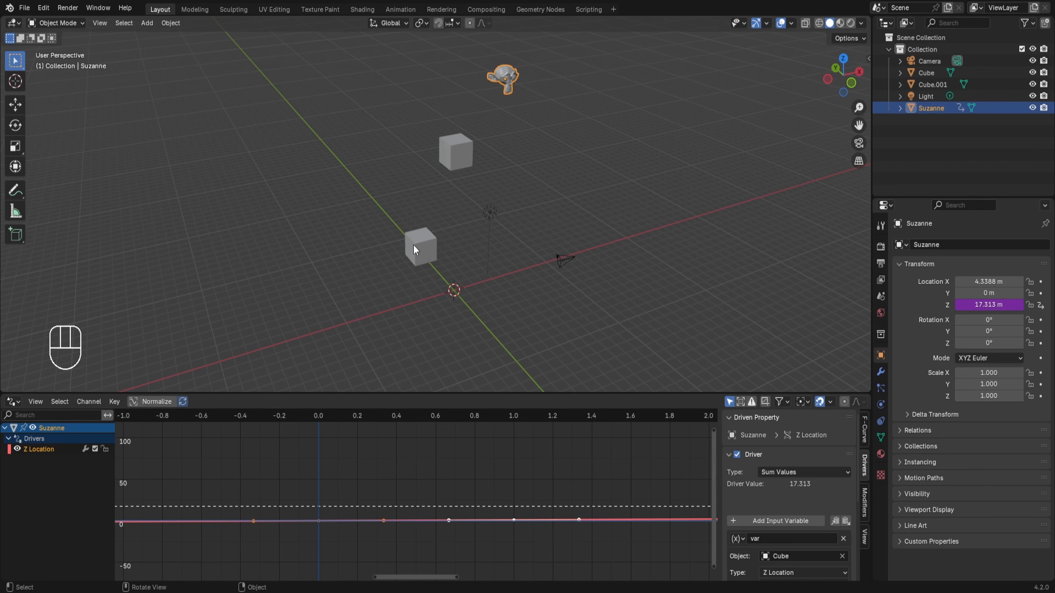
left_click(785, 472)
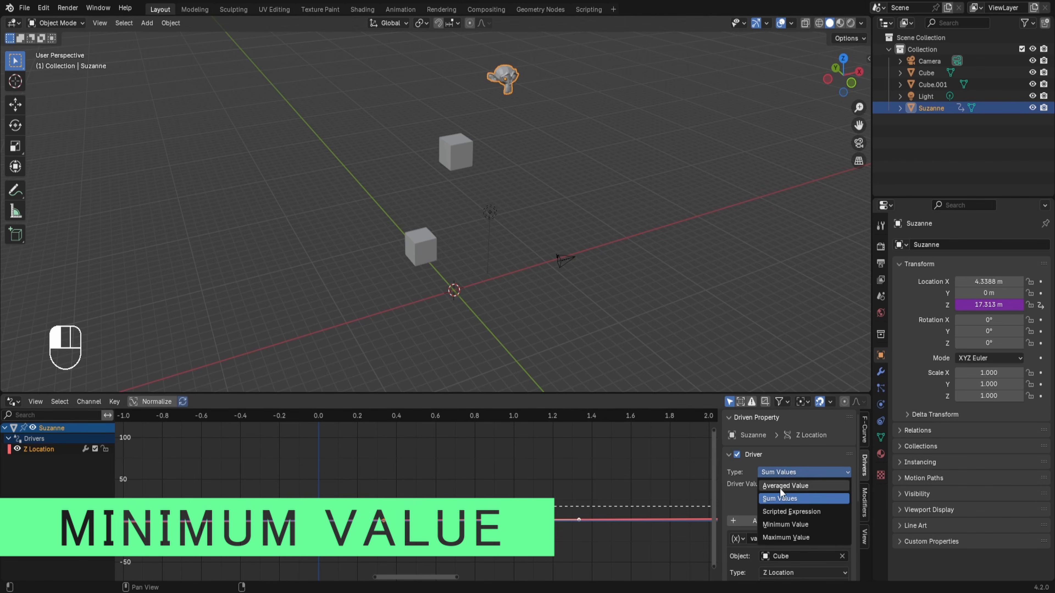
left_click(775, 525)
scroll(775, 524, "down", 6)
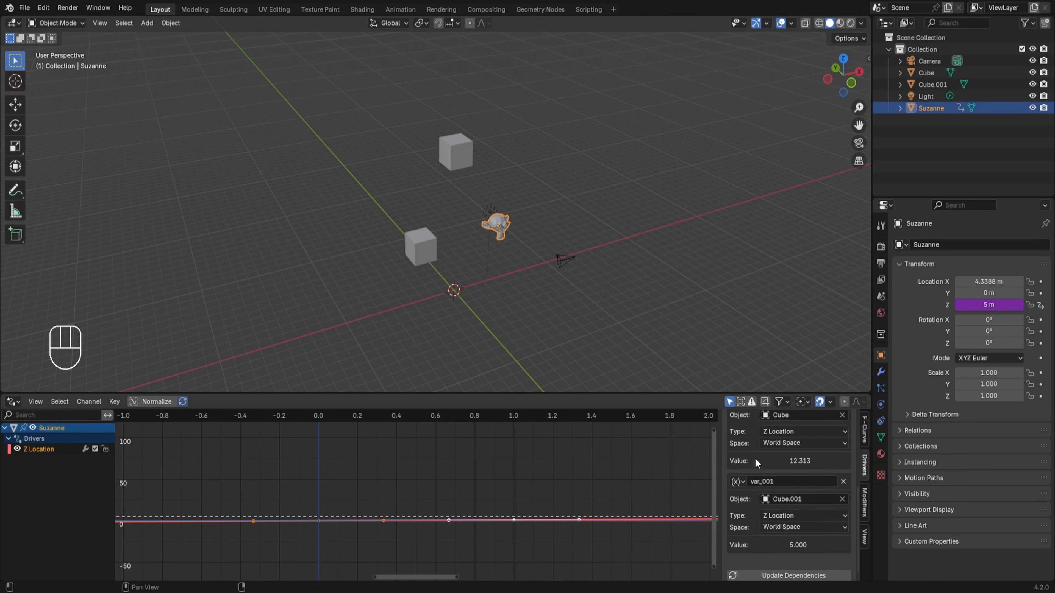
middle_click_drag(647, 293, 499, 237)
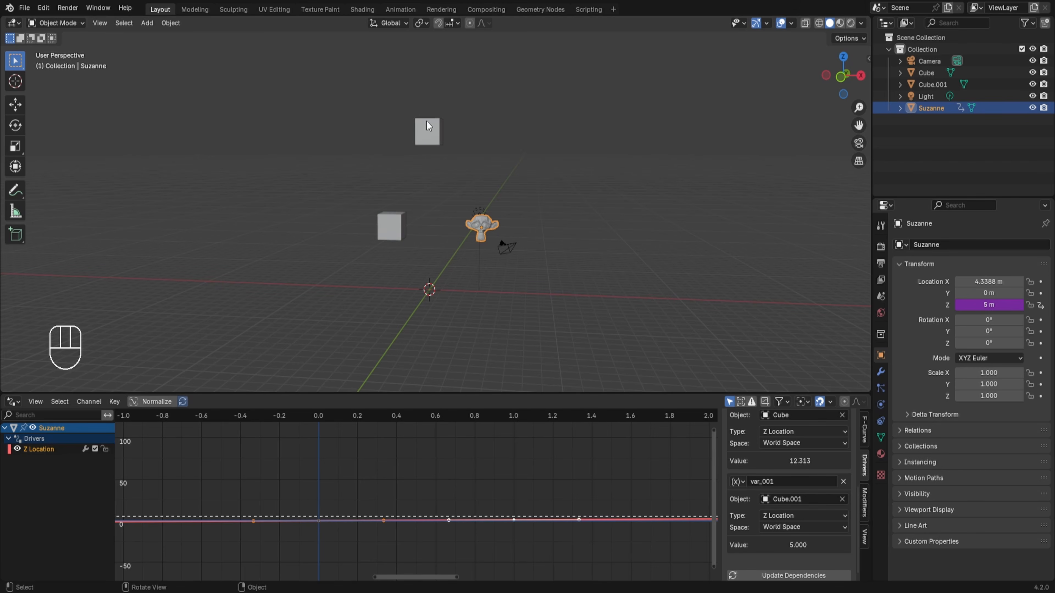
left_click(427, 133)
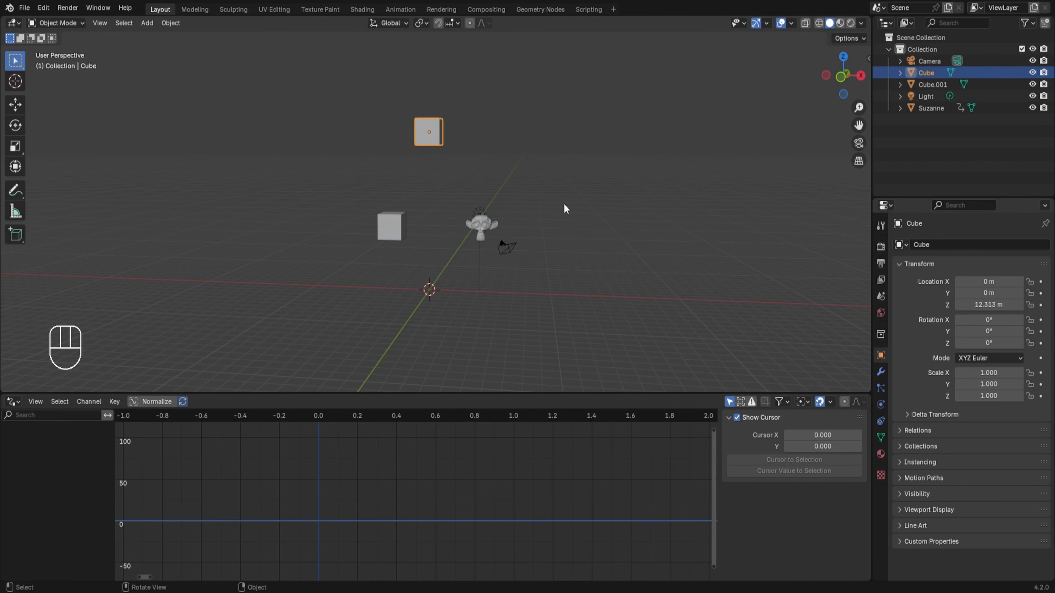
left_click(384, 227)
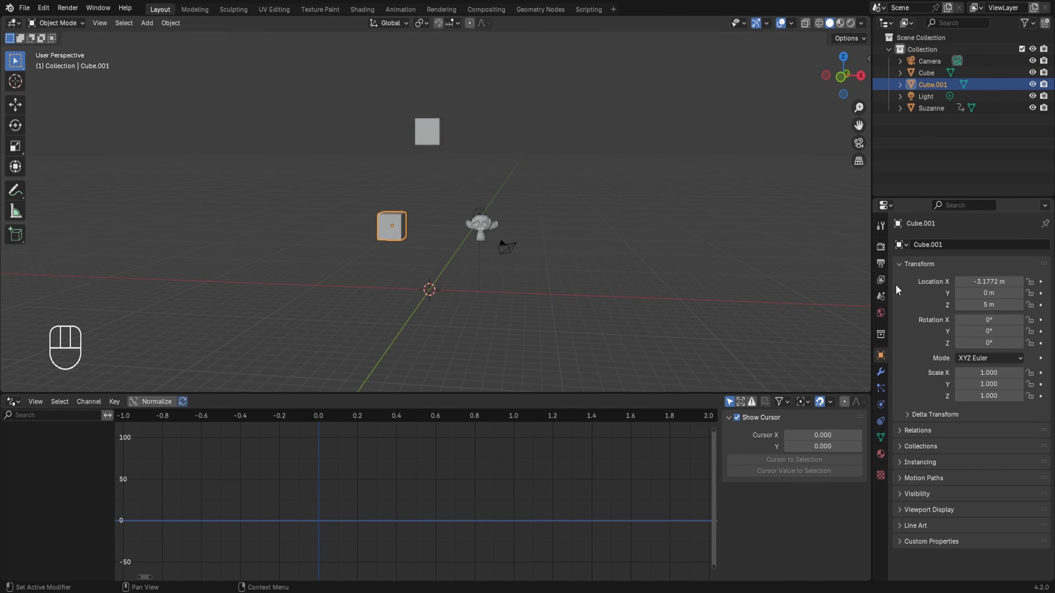
left_click(480, 229)
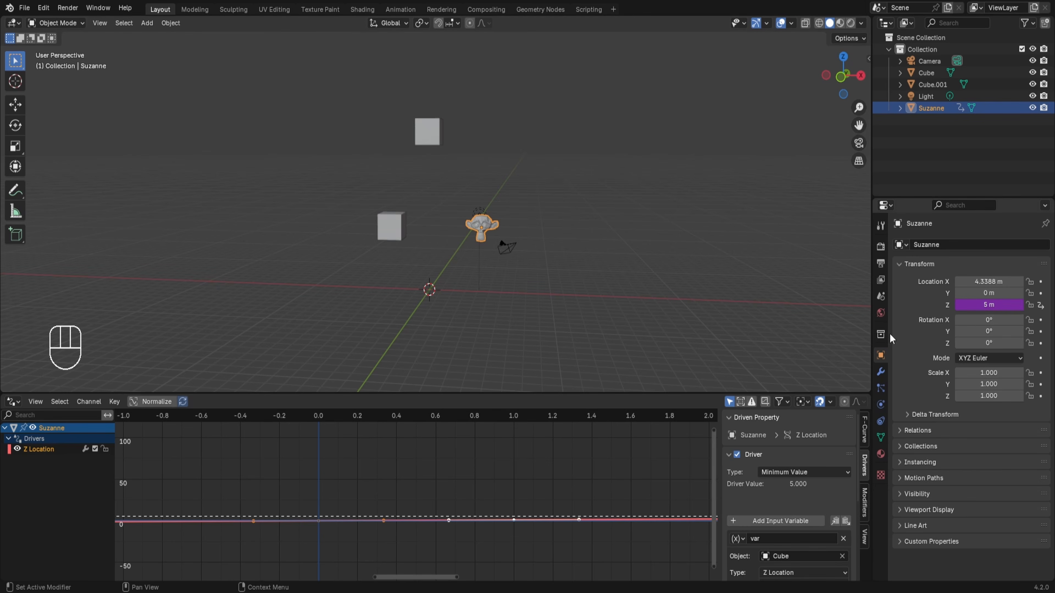
Set the monkey's Z Location driver type to Maximum Value and compare its height with the Z locations of both cubes.
left_click(789, 472)
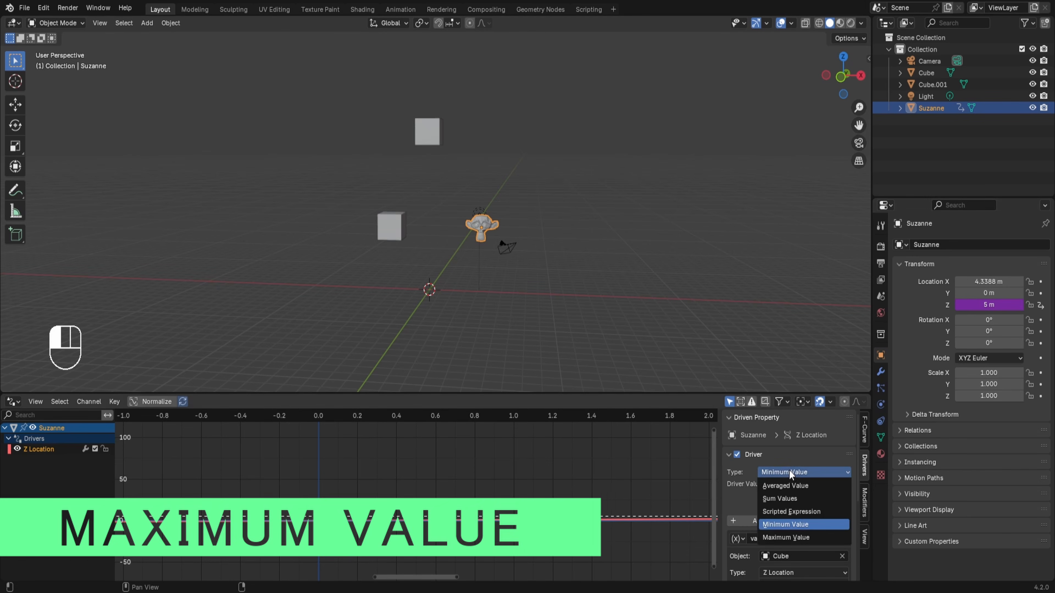
left_click(788, 536)
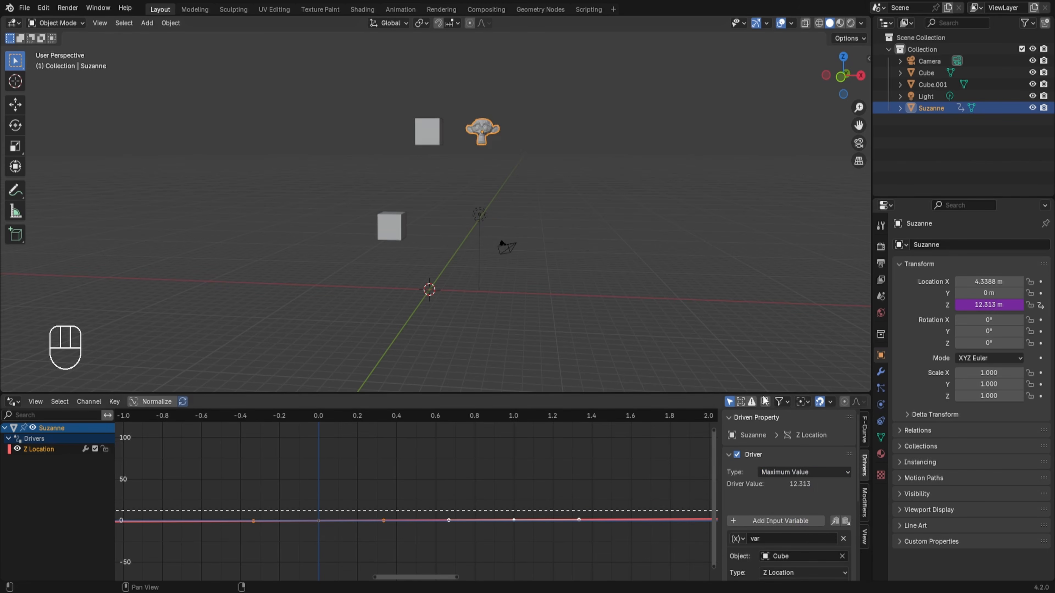
left_click(430, 132)
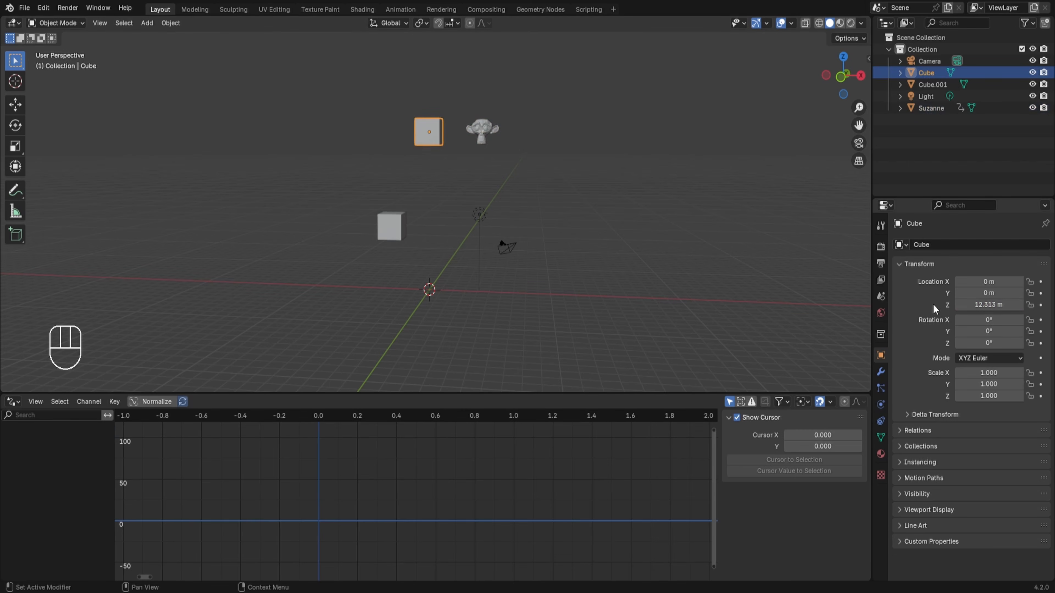
left_click(396, 229)
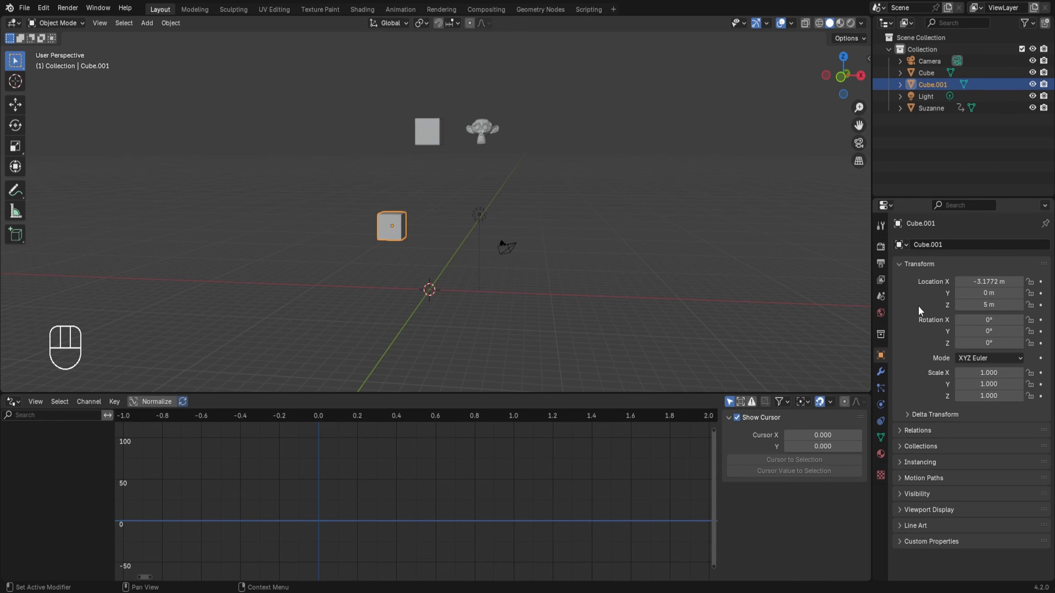
left_click(482, 135)
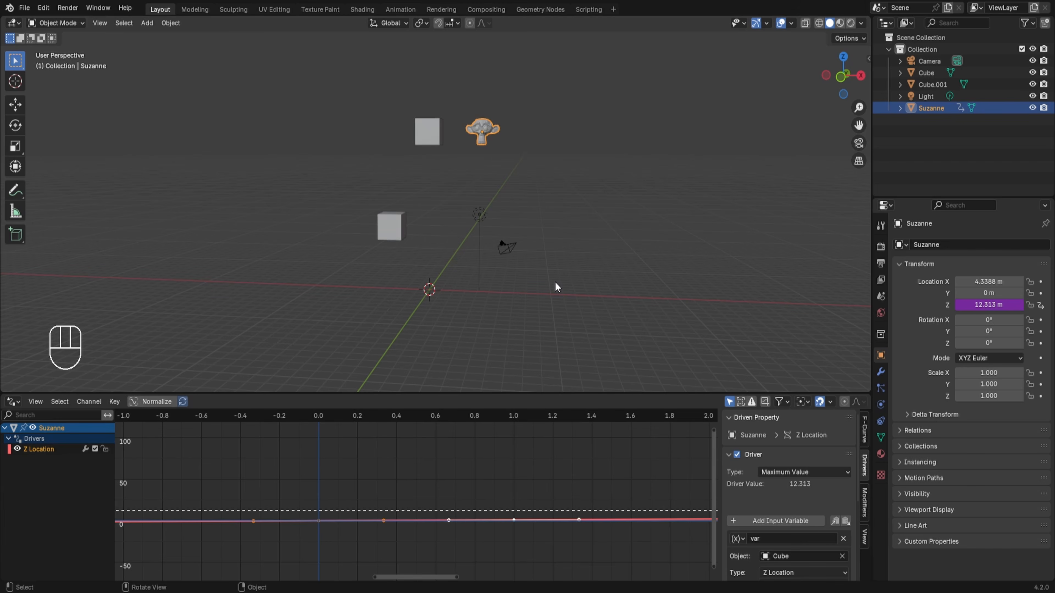
middle_click_drag(401, 272, 485, 262)
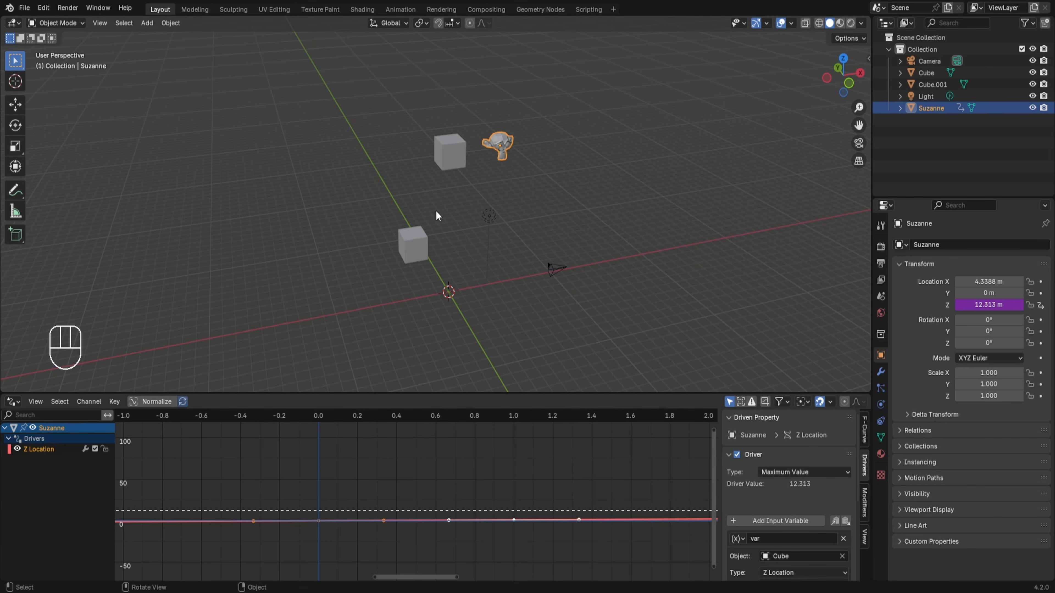
scroll(813, 516, "down", 3)
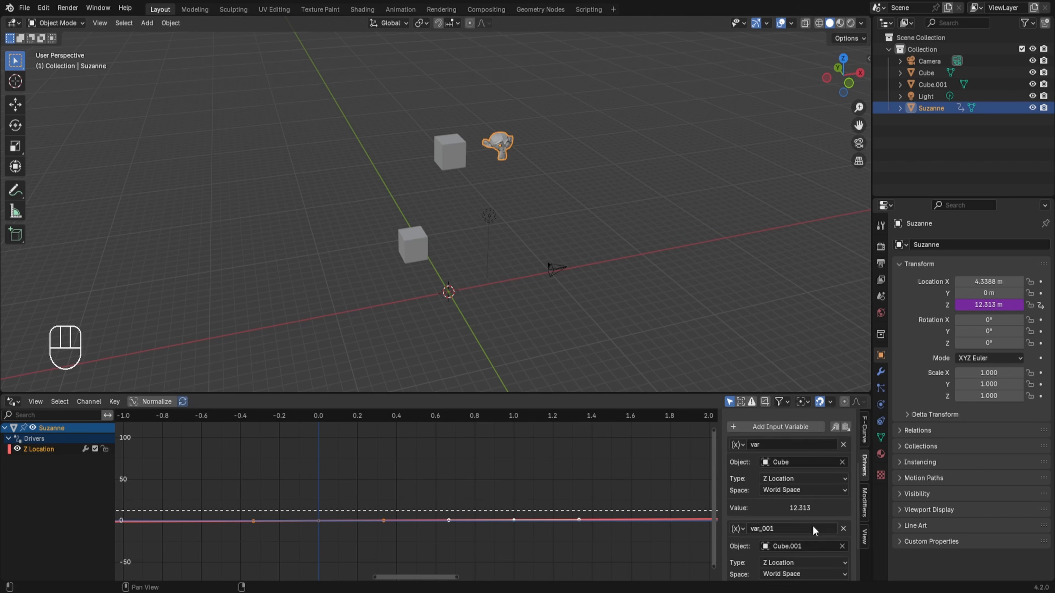
scroll(813, 526, "up", 3)
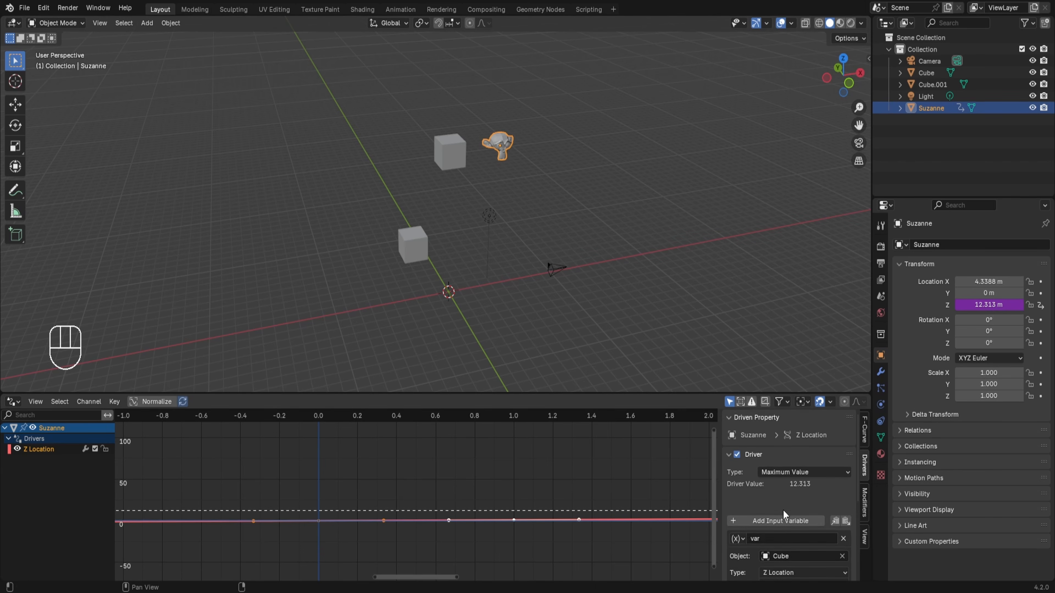
left_click(787, 471)
left_click(762, 459)
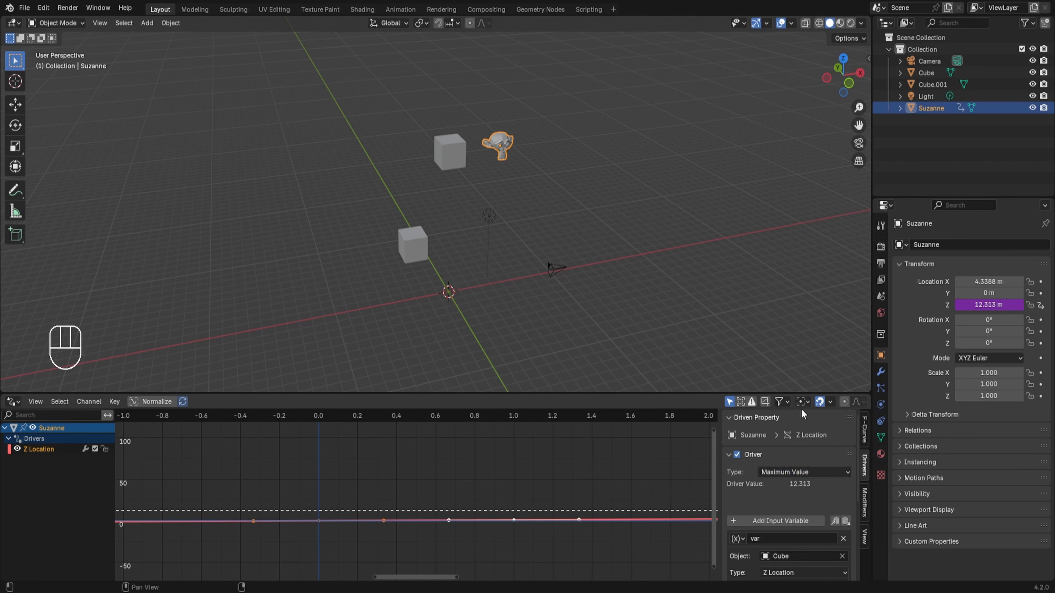